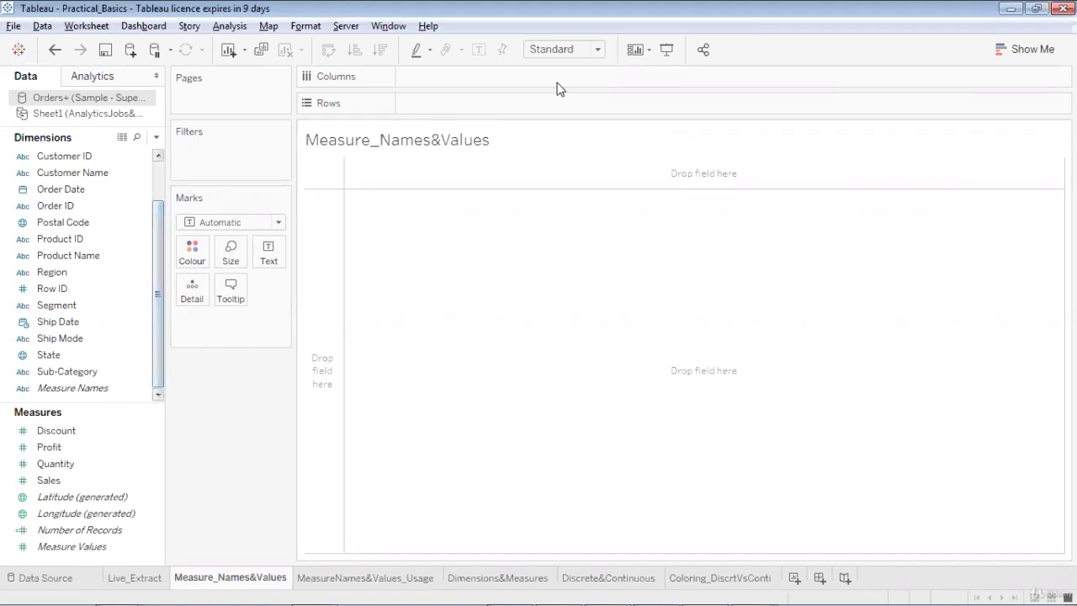
Examine the automatically generated fields: Measure Names, Measure Values, Number of Records, Longitude and Latitude
left_click(78, 304)
left_click_drag(38, 398, 107, 393)
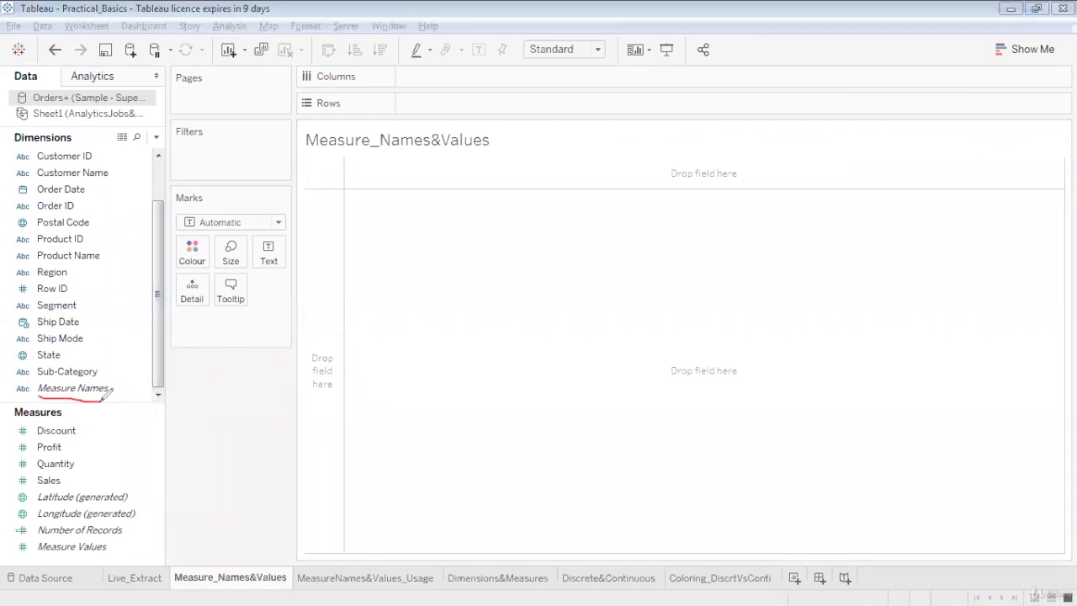
left_click_drag(38, 553, 106, 551)
left_click_drag(39, 536, 108, 534)
mouse_move(38, 523)
left_mouse_down()
mouse_move(118, 523)
mouse_move(127, 509)
left_mouse_up()
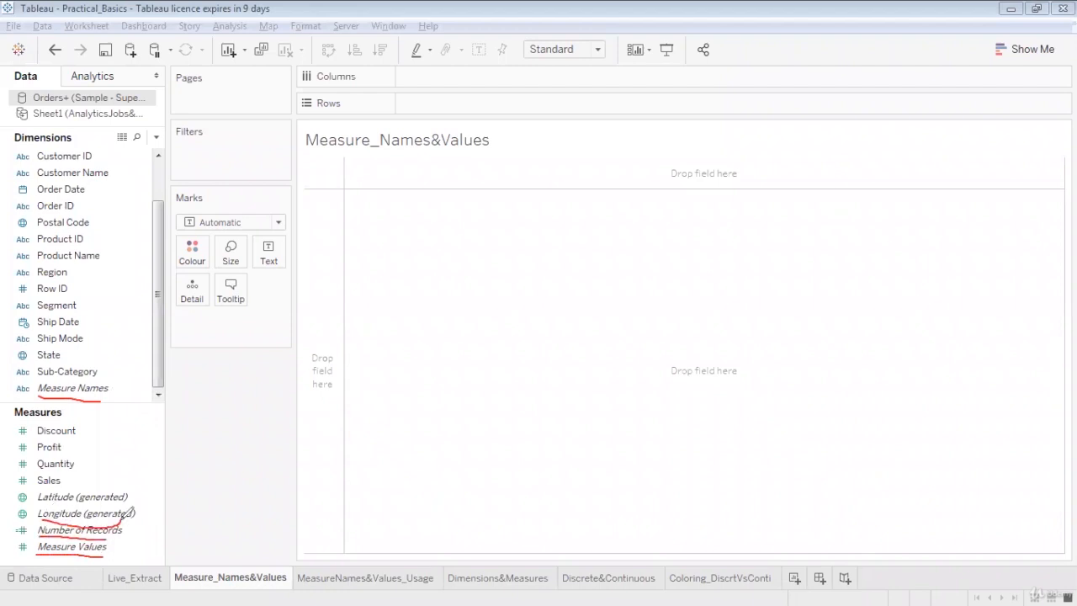
left_click_drag(41, 503, 126, 497)
left_click_drag(122, 534, 147, 517)
key("Escape")
Build a bar chart with Measure Names on rows and Measure Values on columns, and swap rows and columns
left_click(76, 390)
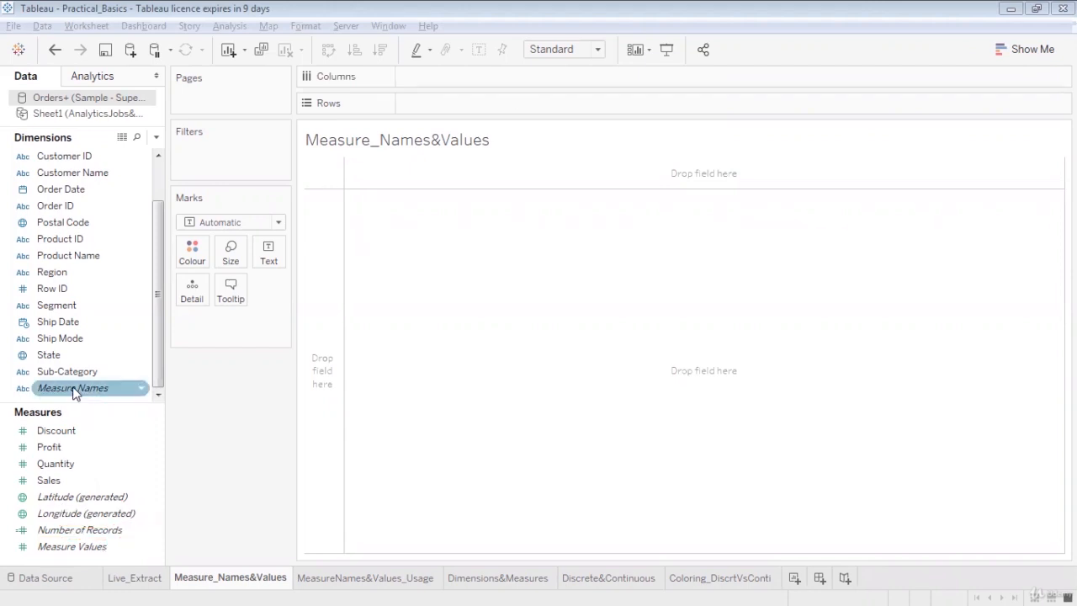
left_click_drag(74, 393, 498, 107)
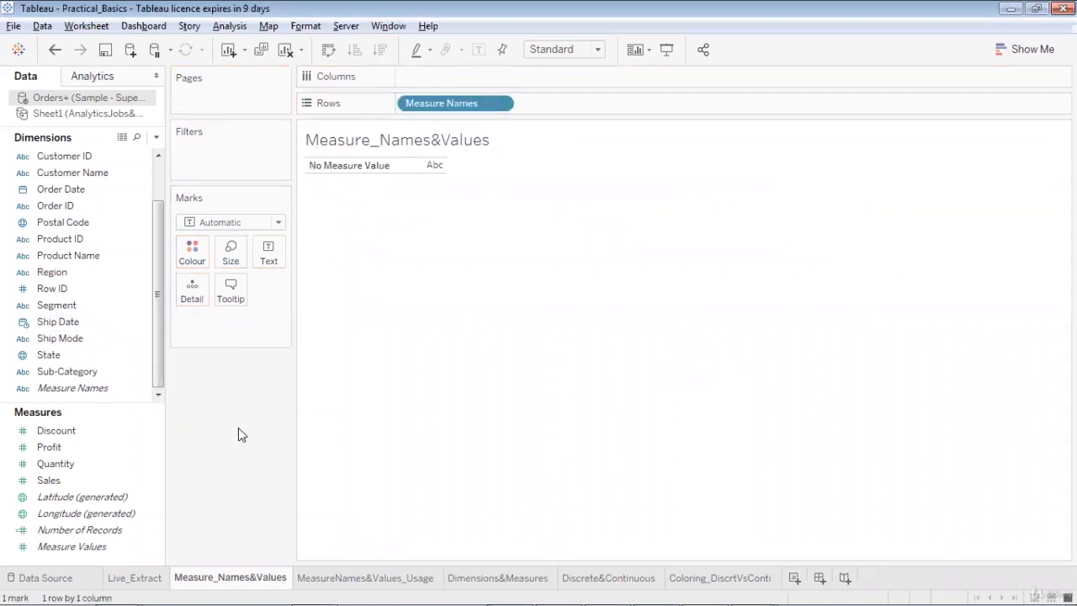
left_click(110, 548)
left_click_drag(110, 549, 484, 83)
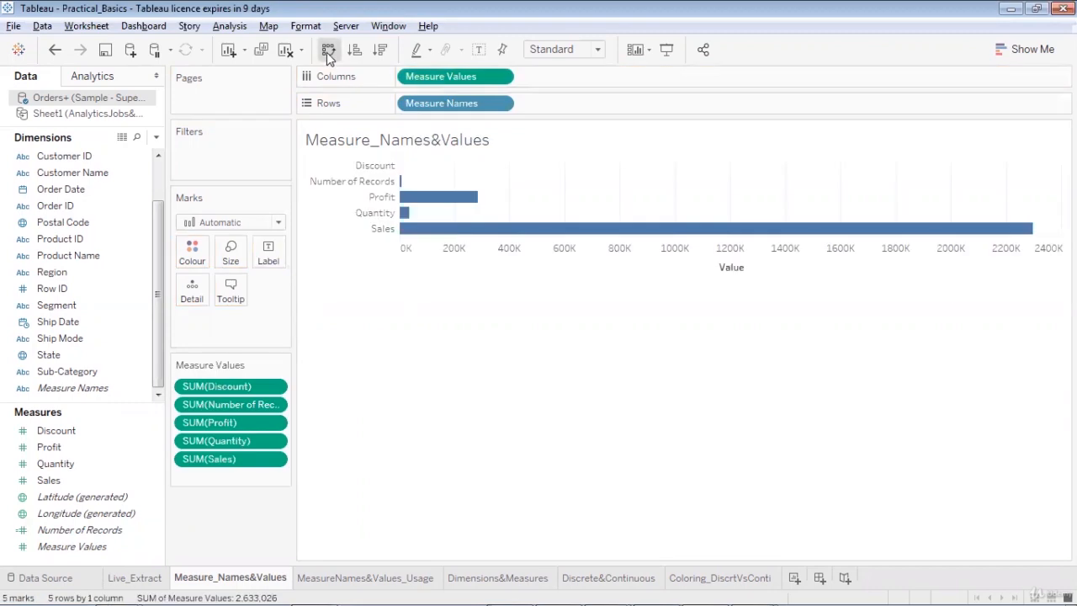
left_click(327, 50)
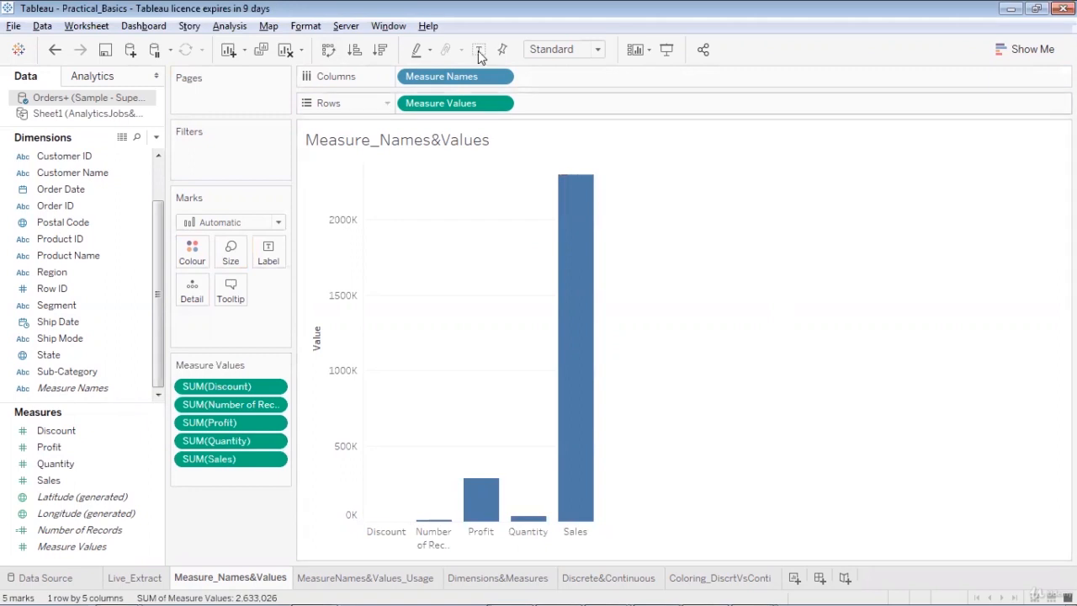
mouse_move(32, 406)
left_mouse_down()
mouse_move(13, 476)
mouse_move(38, 525)
mouse_move(109, 548)
mouse_move(134, 513)
mouse_move(102, 380)
mouse_move(44, 380)
mouse_move(26, 416)
mouse_move(76, 435)
mouse_move(68, 452)
mouse_move(78, 470)
mouse_move(46, 477)
mouse_move(61, 484)
left_mouse_up()
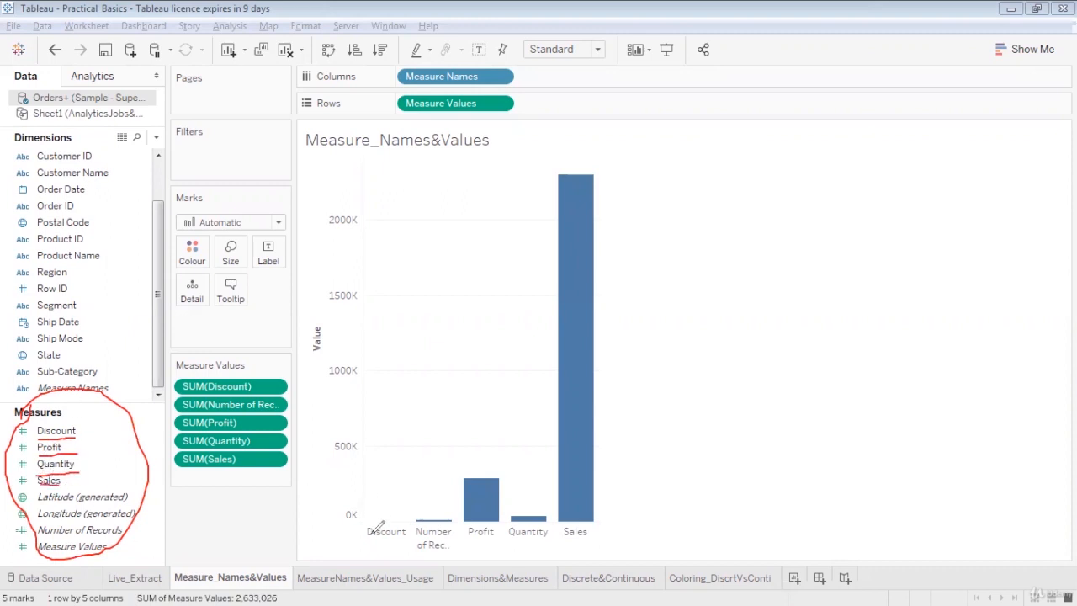
left_click_drag(370, 539, 399, 537)
left_click_drag(55, 533, 119, 534)
key("e")
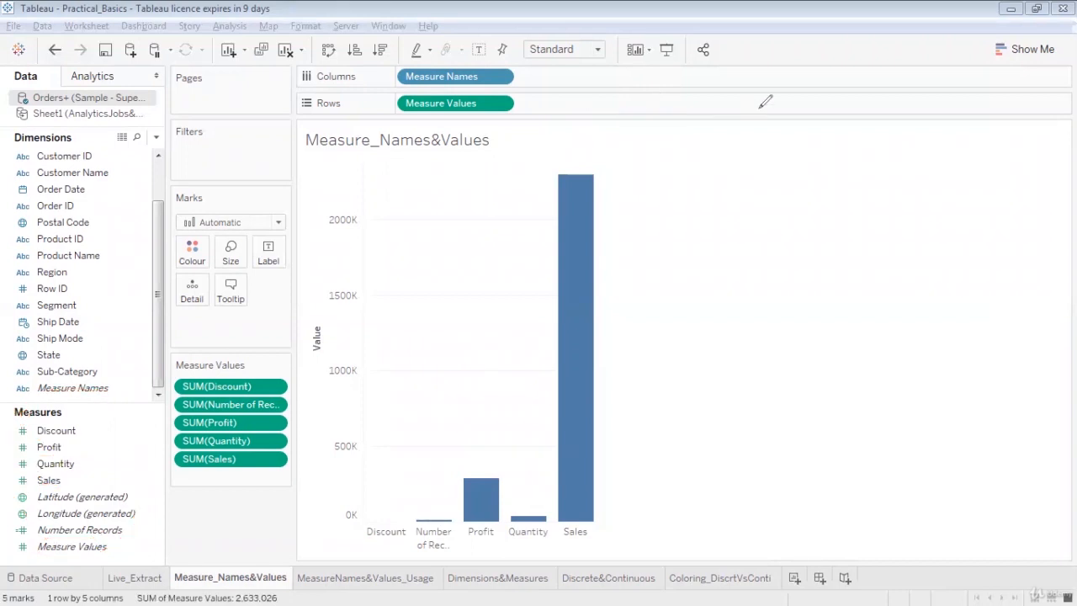
key("Escape")
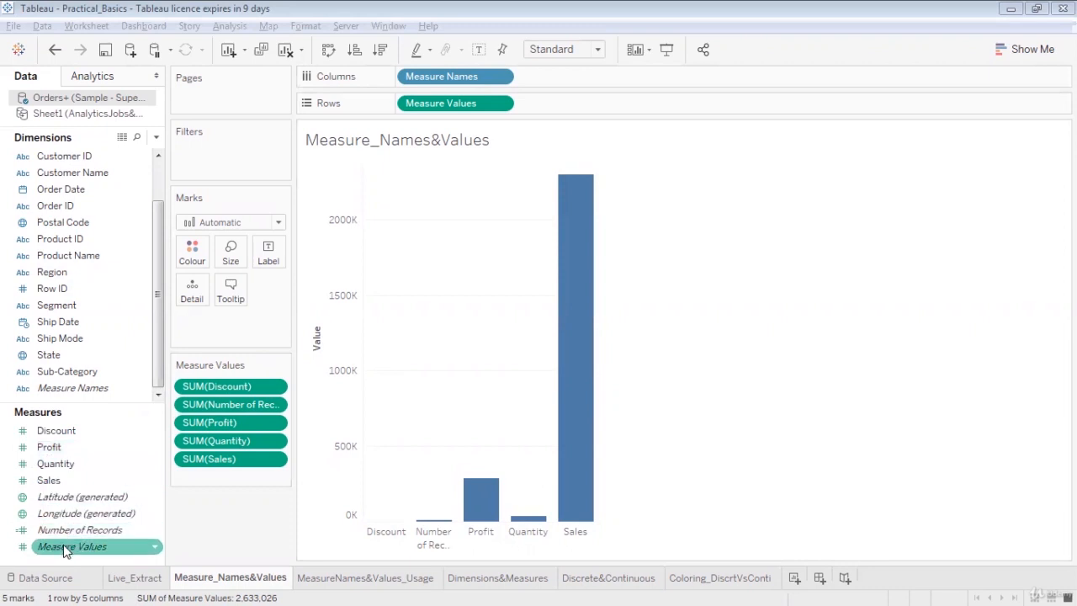
Label the bars with Measure Values and widen the chart's columns to fit the measure names
left_click_drag(67, 549, 268, 252)
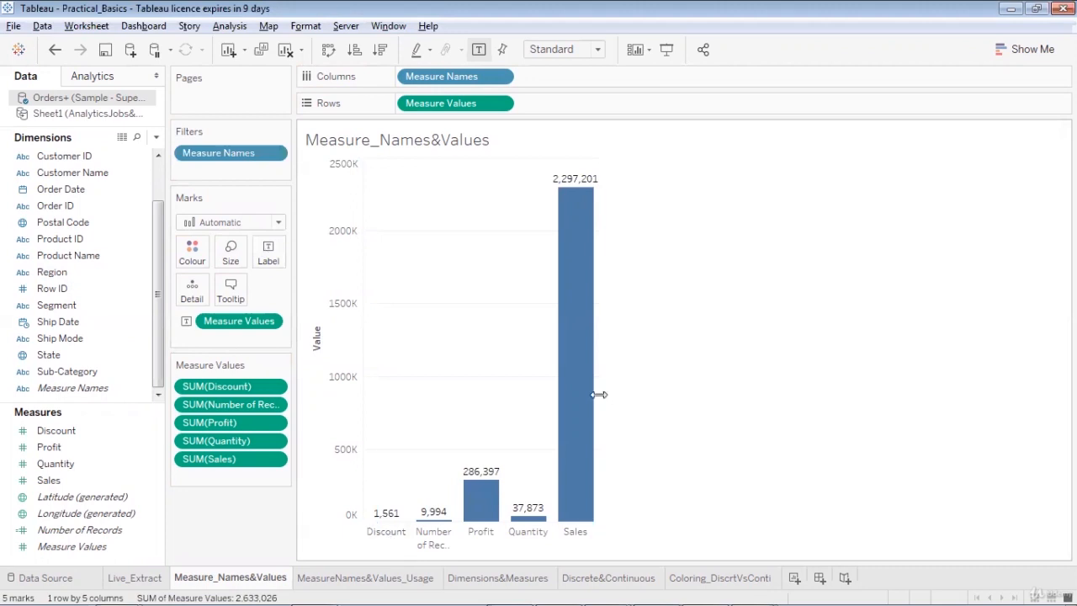
mouse_move(599, 395)
left_click_drag(599, 395, 692, 398)
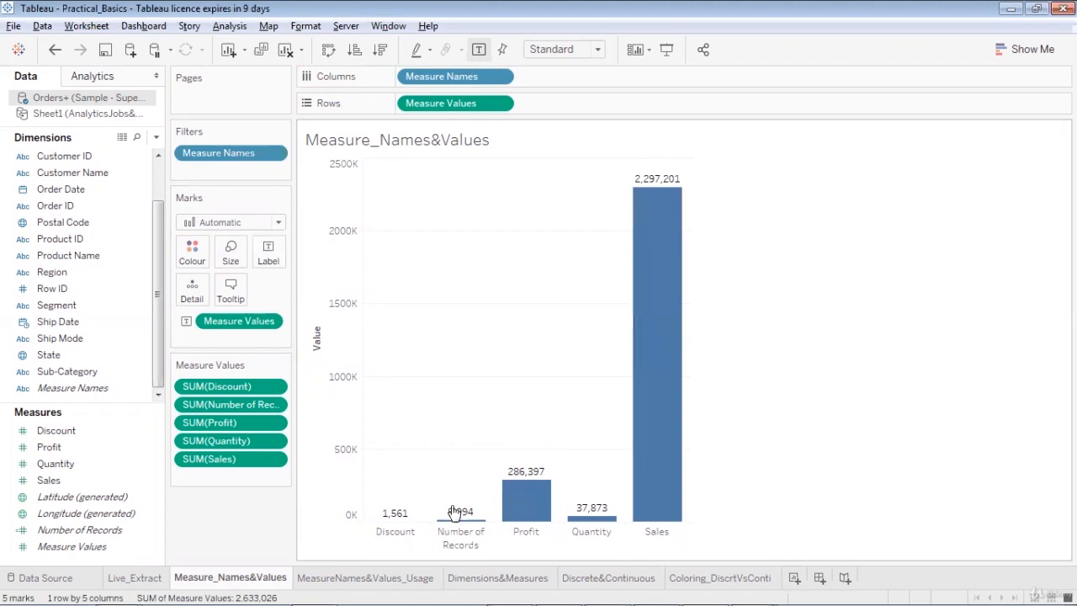
mouse_move(446, 521)
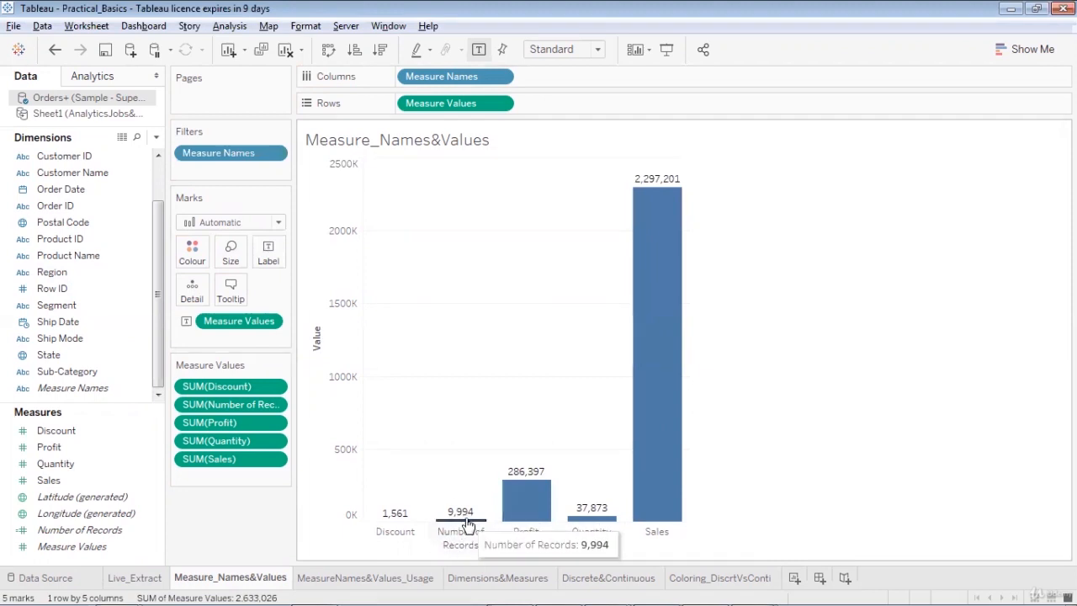
mouse_move(396, 515)
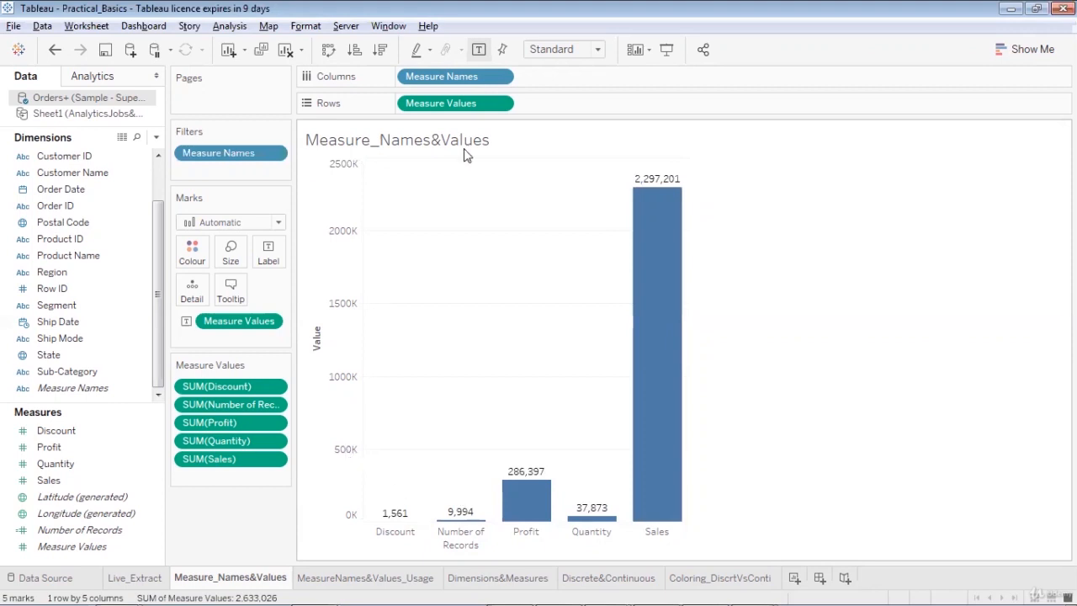
Clear the worksheet and place Order Date by year on the columns
left_click(75, 432)
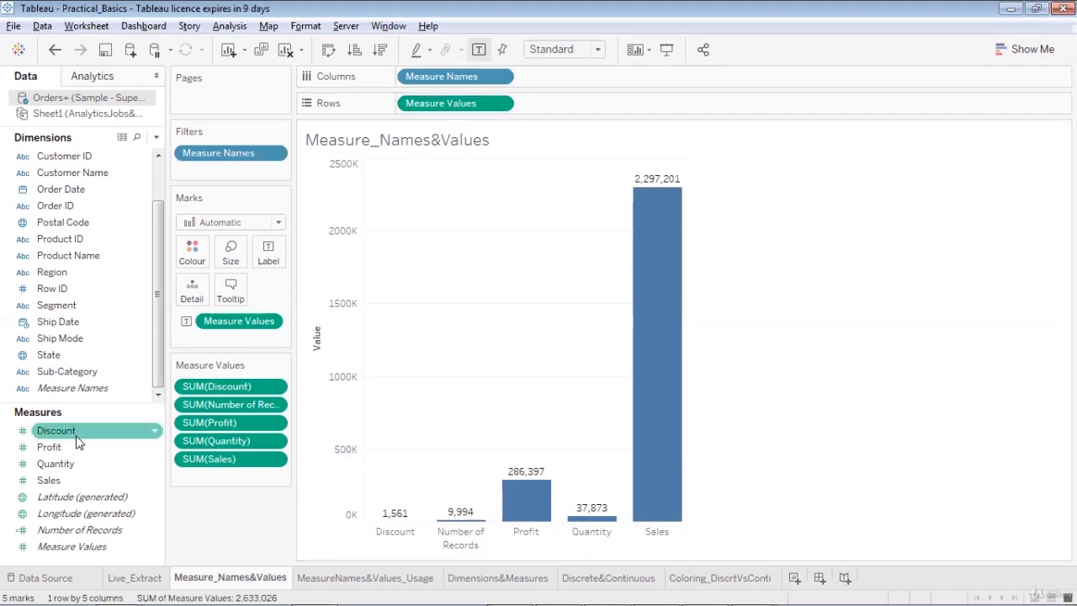
left_click(375, 332)
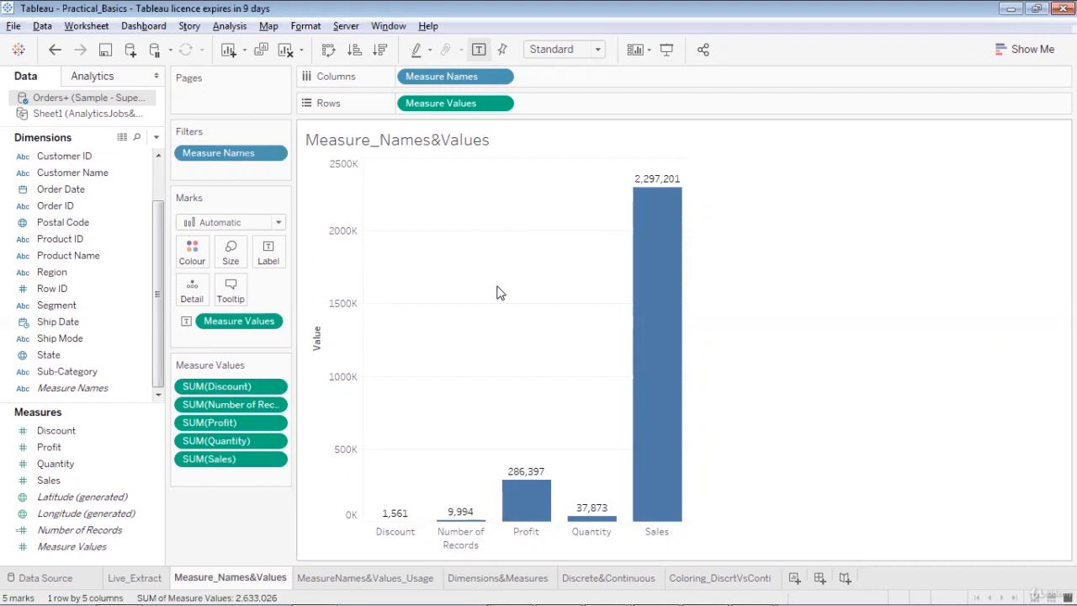
left_click(286, 50)
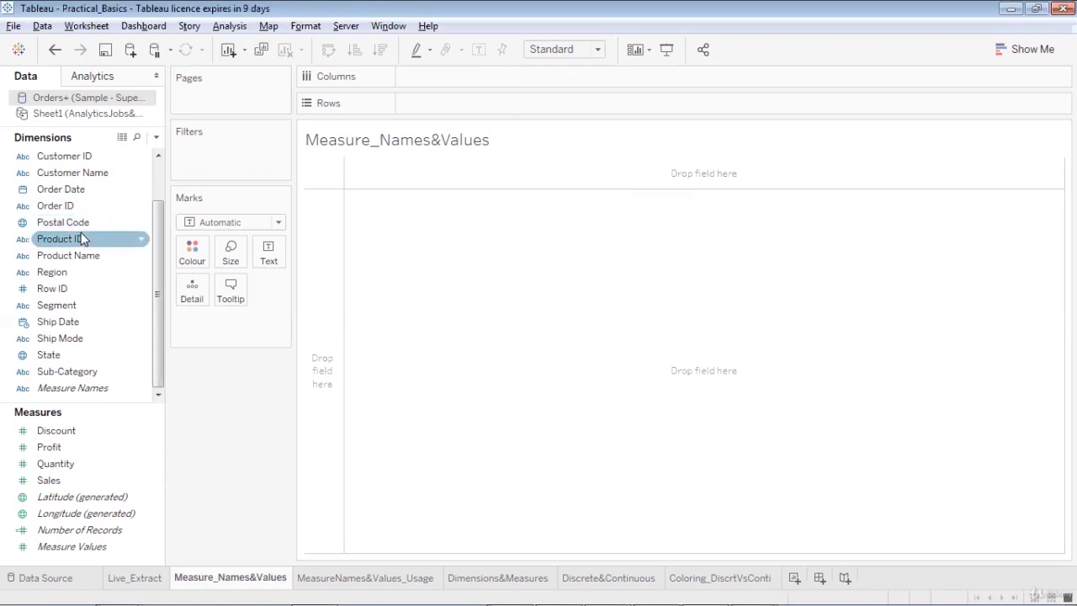
left_click_drag(75, 189, 447, 75)
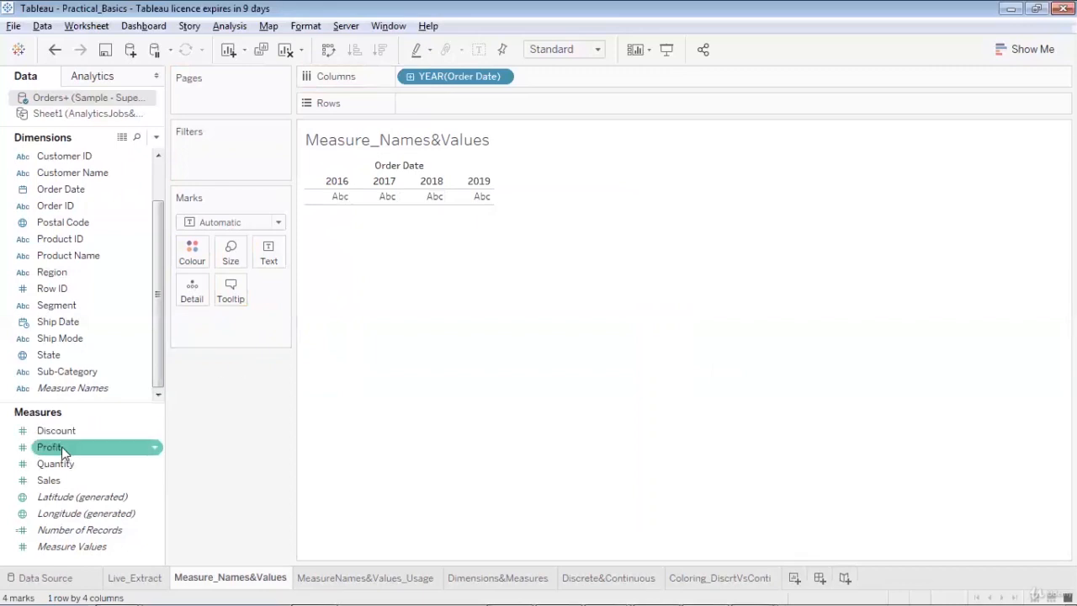
Add Profit, Quantity and Sales to the rows and put Quantity on a dual axis with Profit
left_click_drag(62, 446, 445, 102)
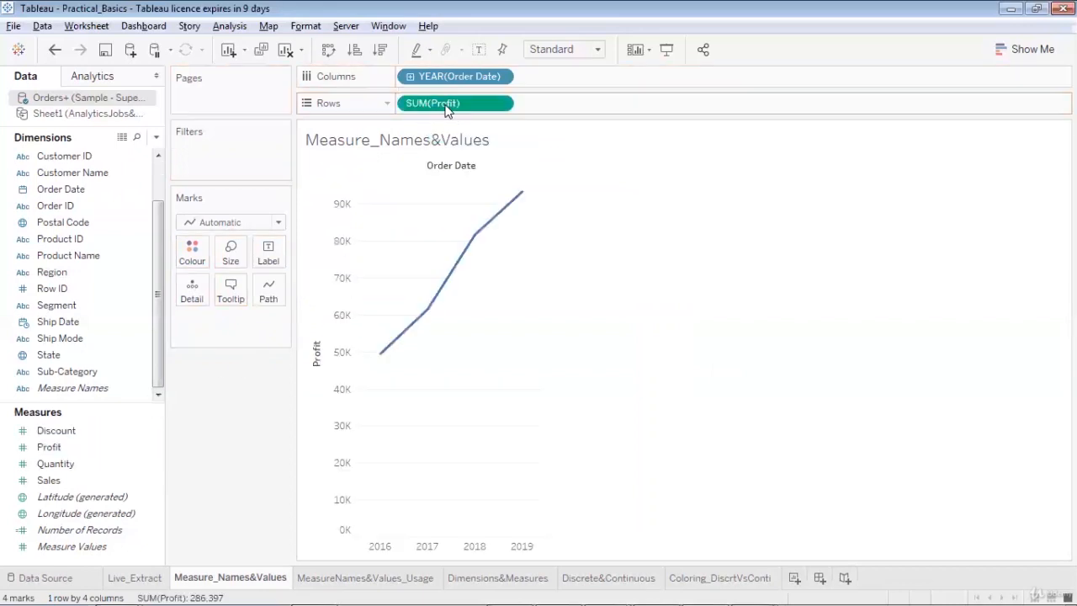
left_click_drag(325, 373, 572, 102)
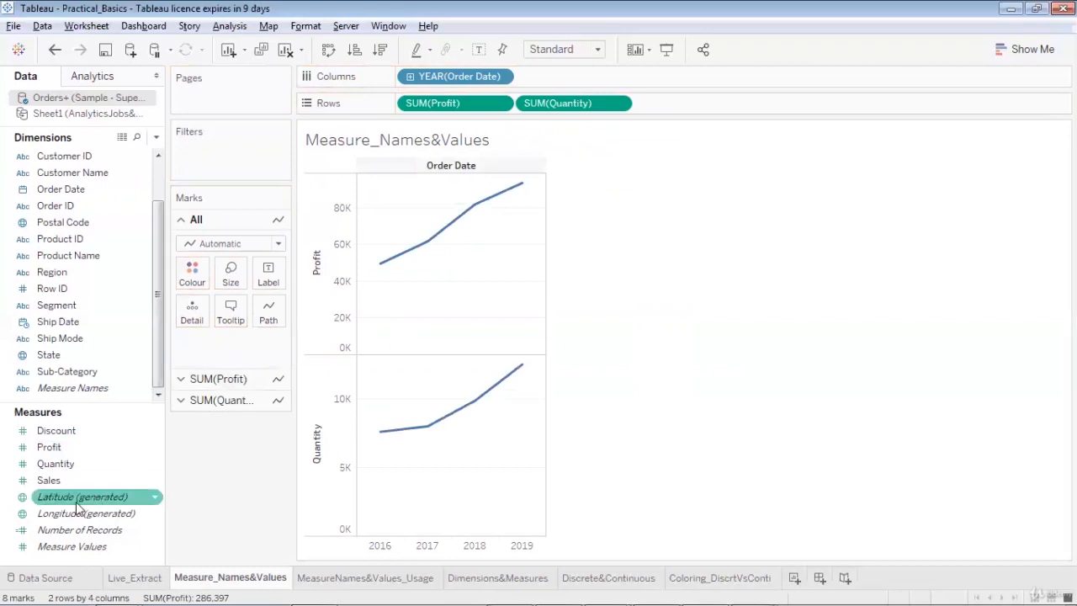
left_click_drag(48, 479, 686, 109)
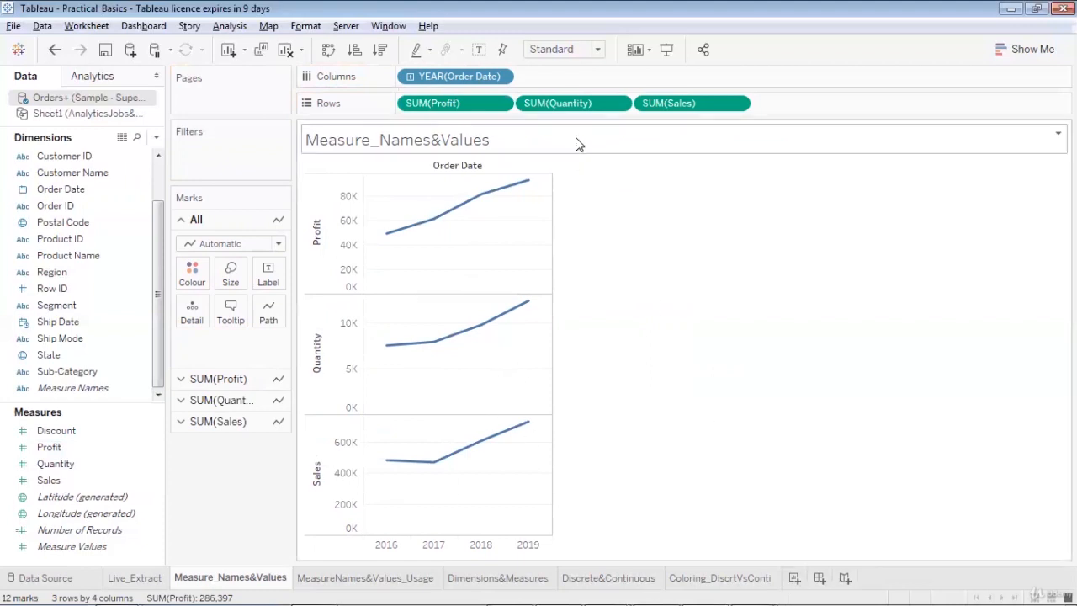
left_click(618, 104)
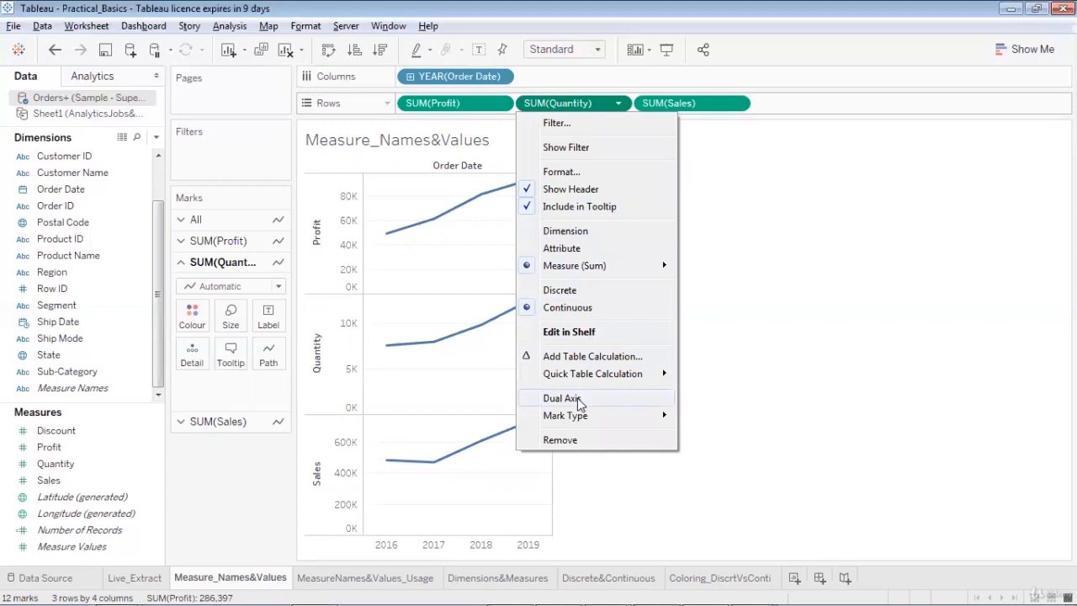
left_click(579, 400)
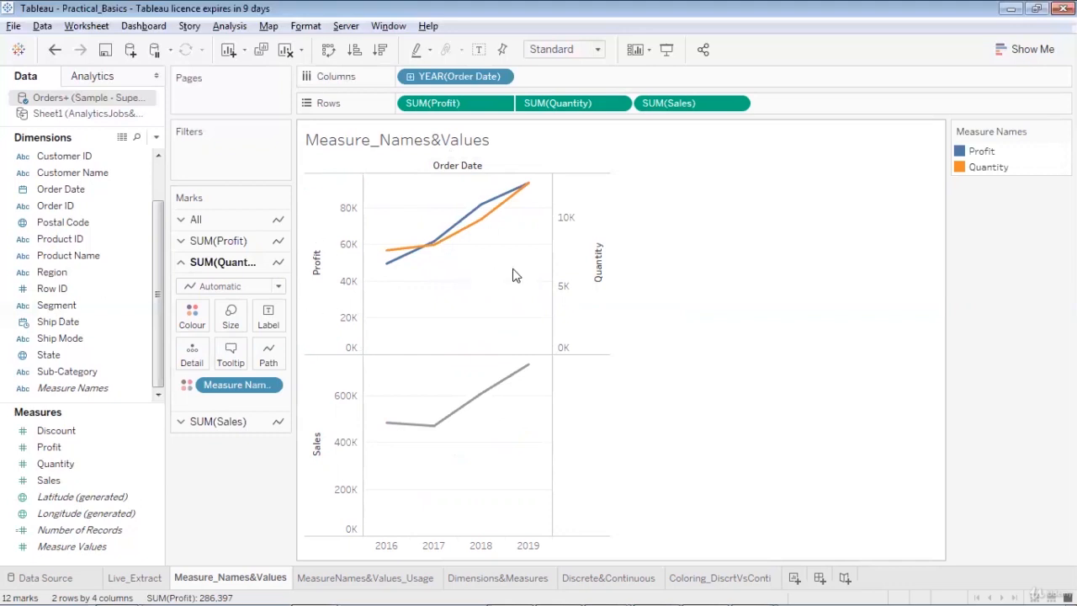
Check the Sales field's options for a dual axis, and view the combined chart on the MeasureNames&Values_Usage sheet
left_click(737, 104)
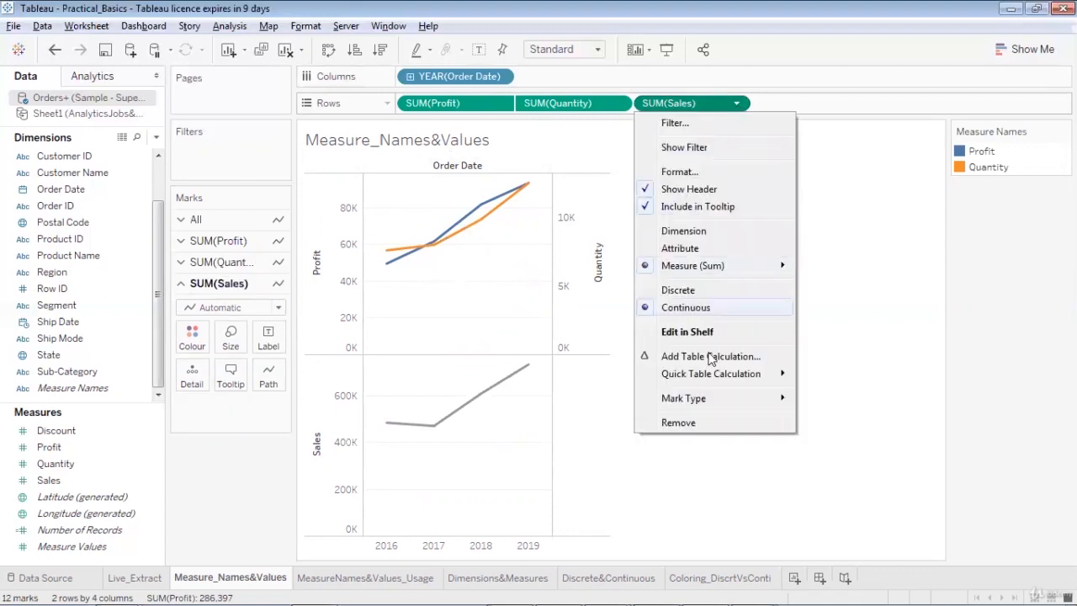
left_click(835, 189)
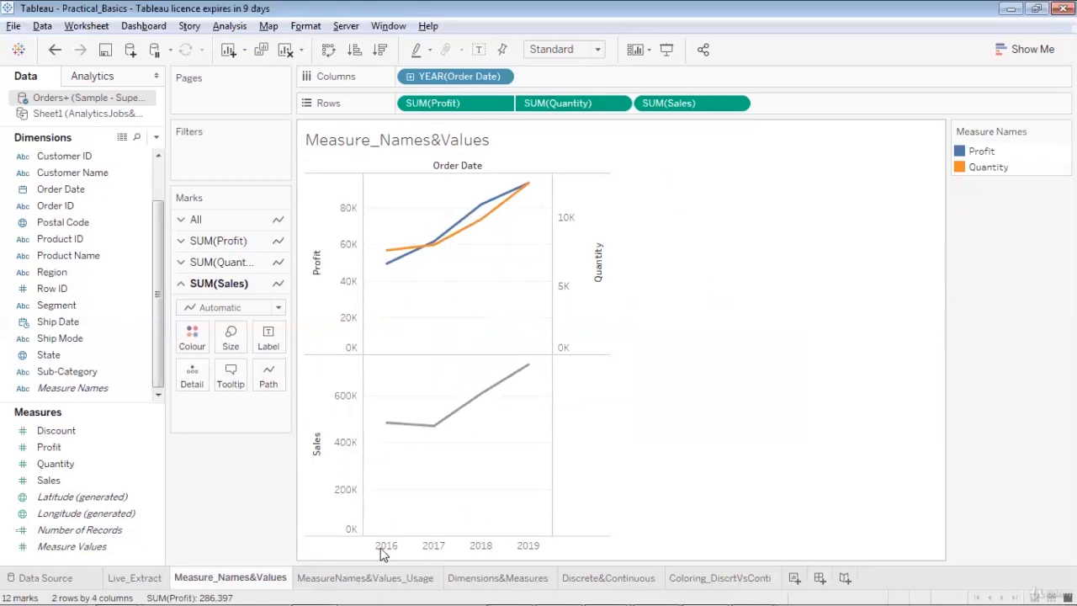
left_click(367, 579)
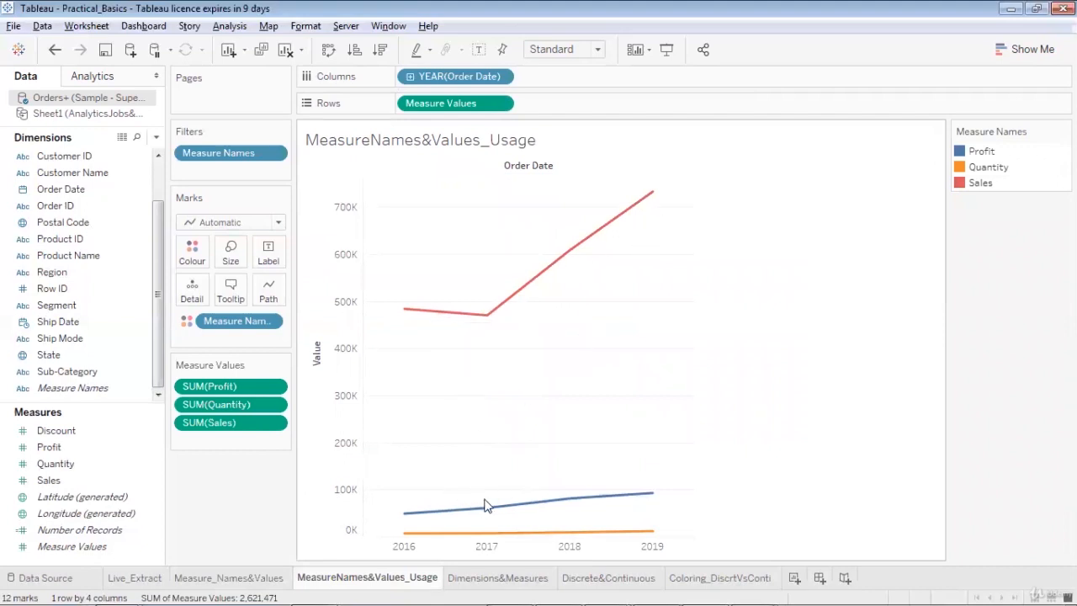
left_click(250, 578)
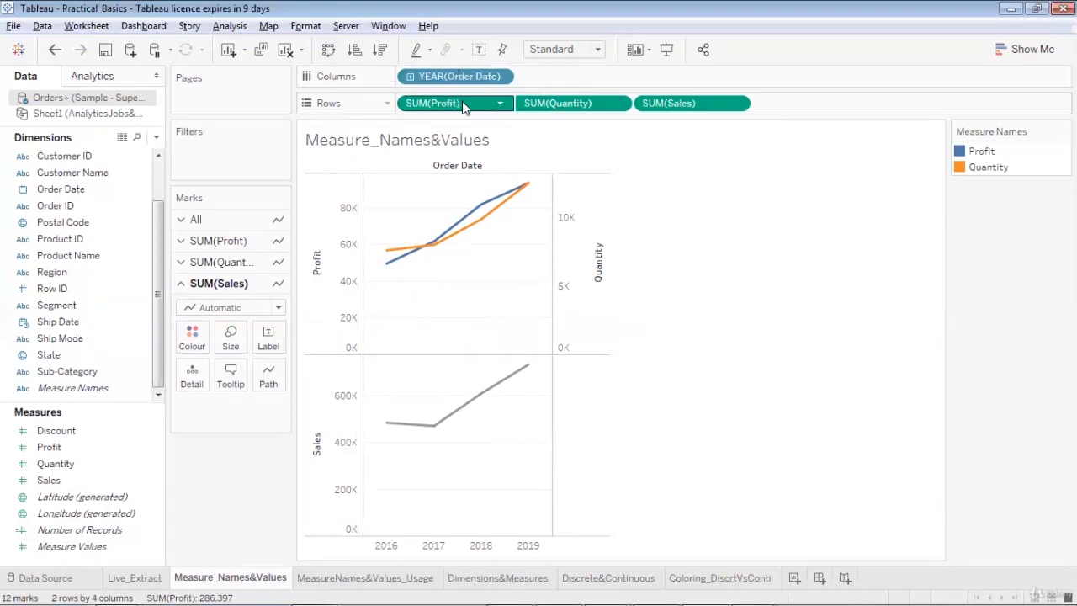
Turn off the dual axis for Quantity and remove Sales, Quantity and Profit from the rows
left_click_drag(462, 101, 252, 158)
key("Escape")
right_click(552, 102)
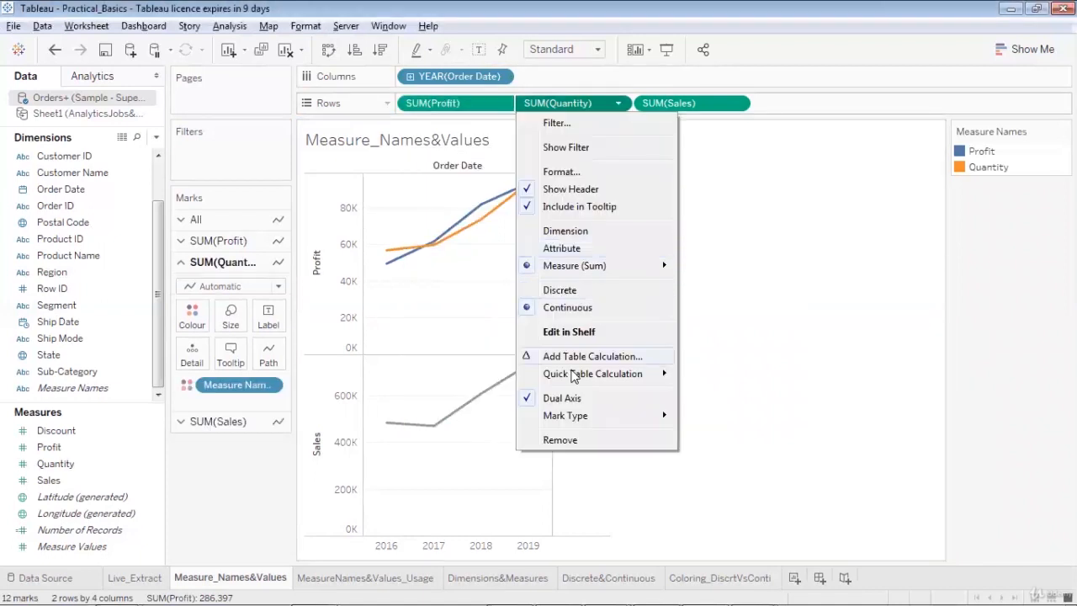
left_click(566, 399)
left_click_drag(691, 103, 691, 253)
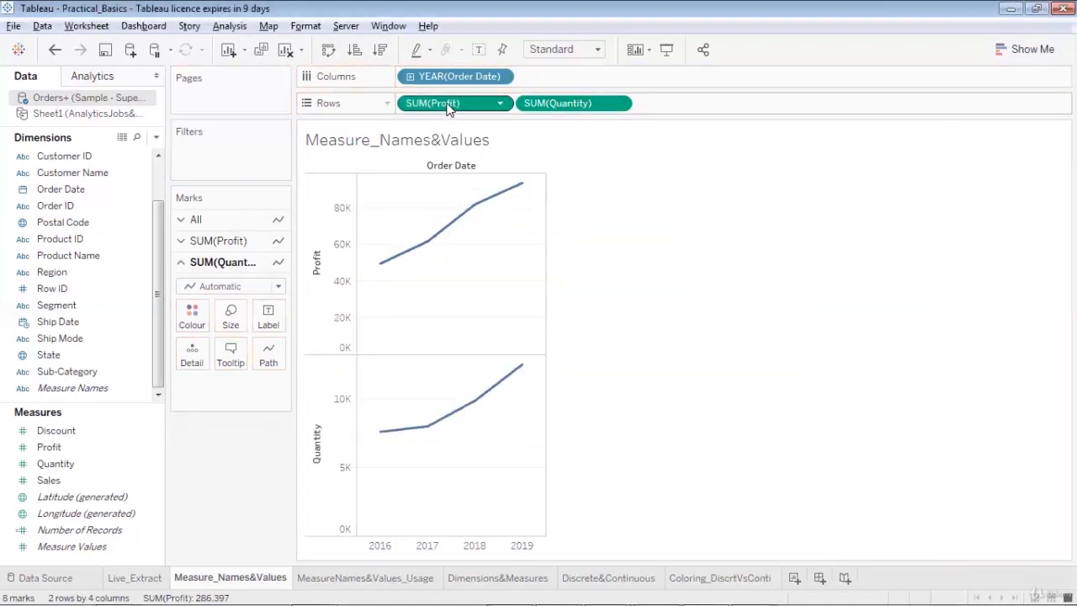
left_click_drag(454, 103, 175, 166)
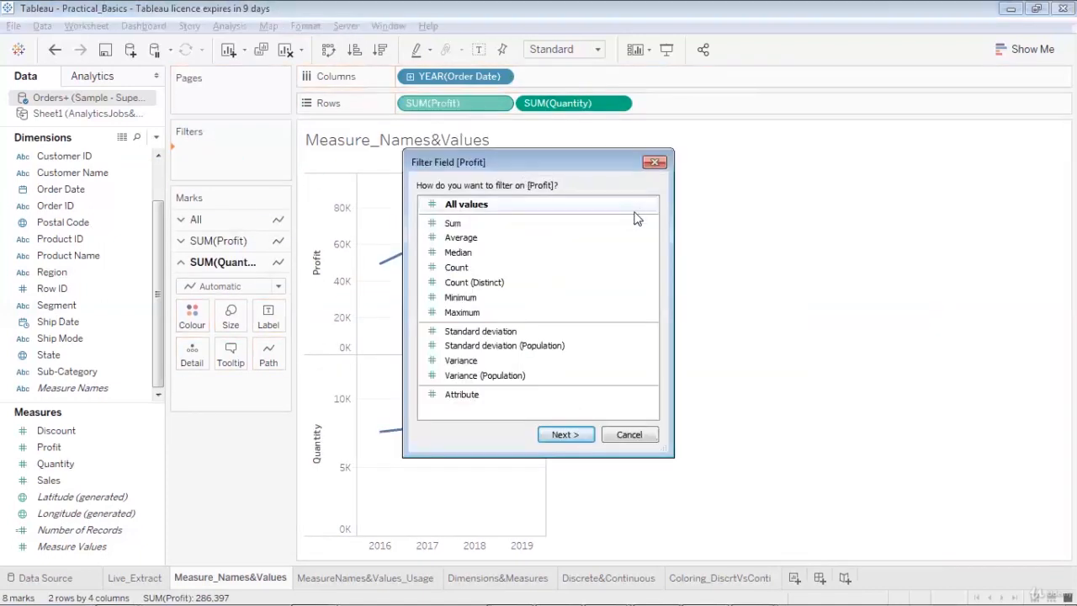
left_click(627, 435)
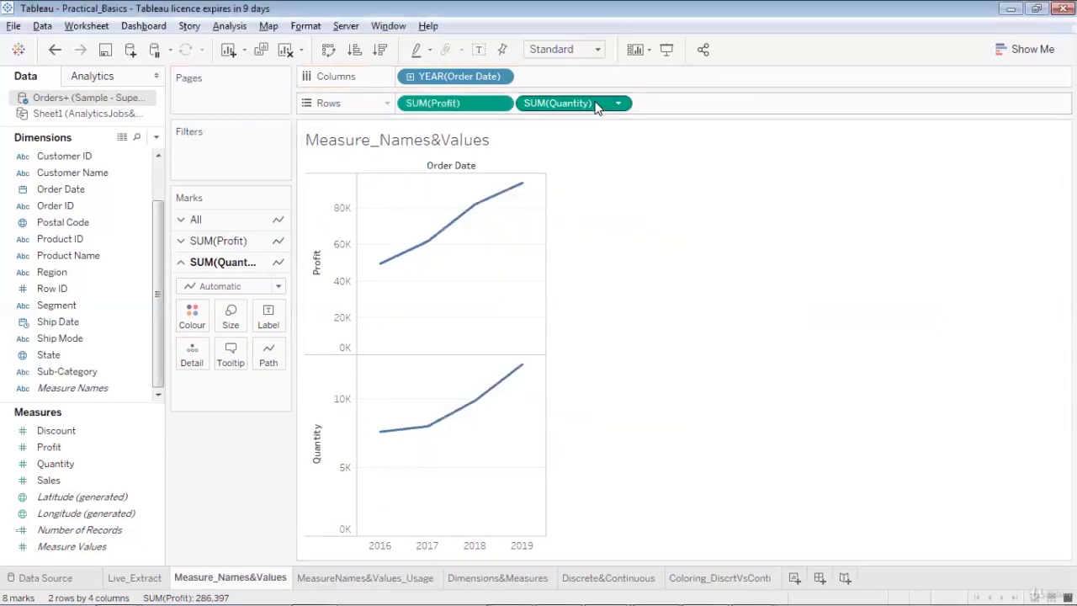
left_click_drag(594, 103, 252, 244)
left_click_drag(455, 102, 192, 206)
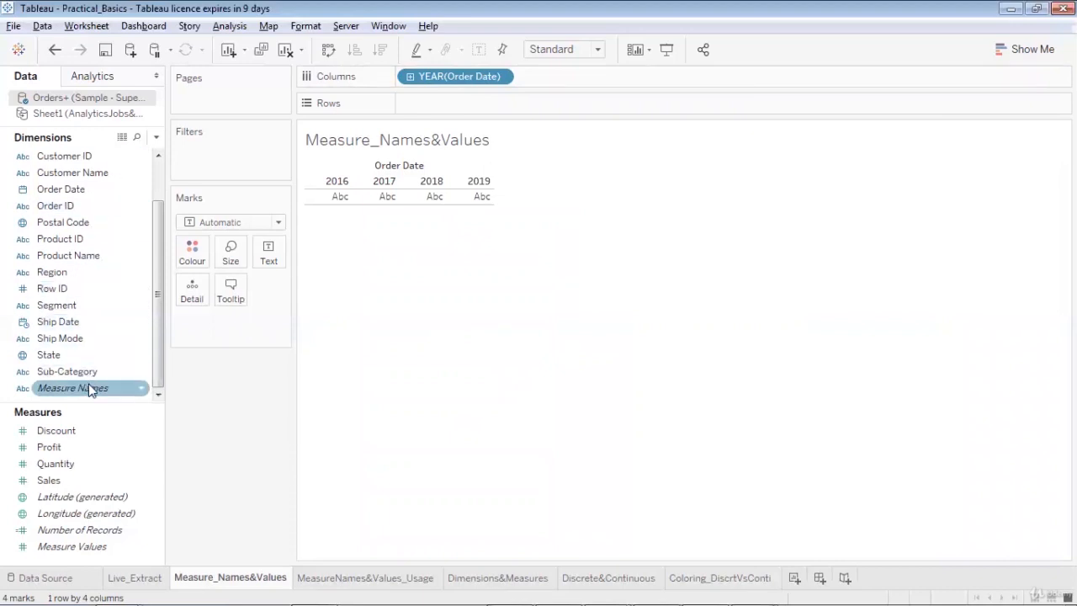
Filter the worksheet by Measure Names, excluding Discount and Number of Records and keeping Profit, Quantity and Sales
left_click_drag(90, 389, 228, 157)
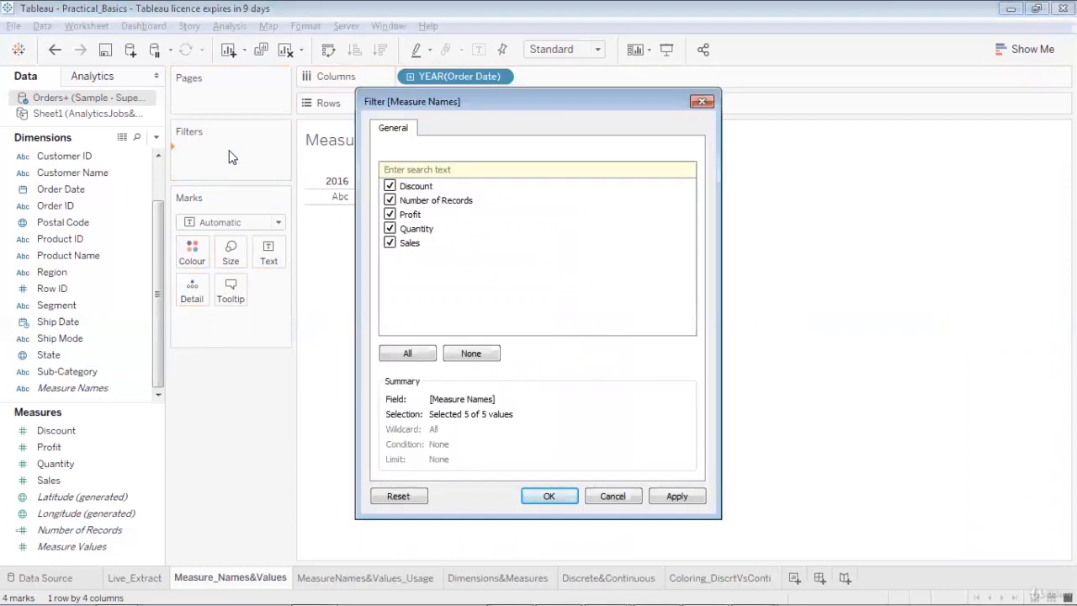
left_click(389, 200)
left_click(683, 498)
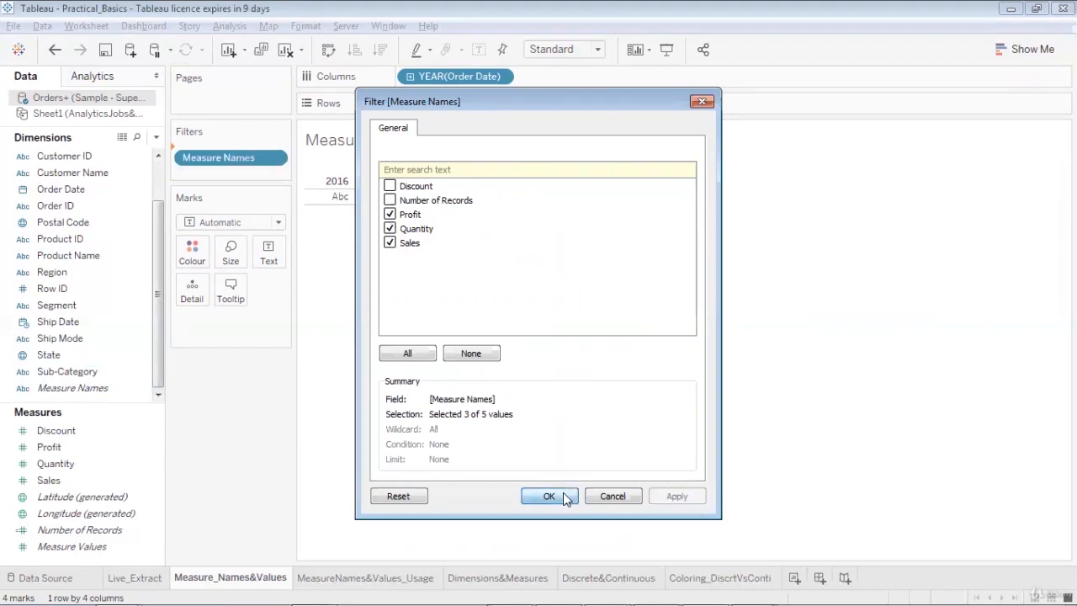
left_click(548, 496)
Place Measure Values on the rows against the year of Order Date
left_click(90, 450)
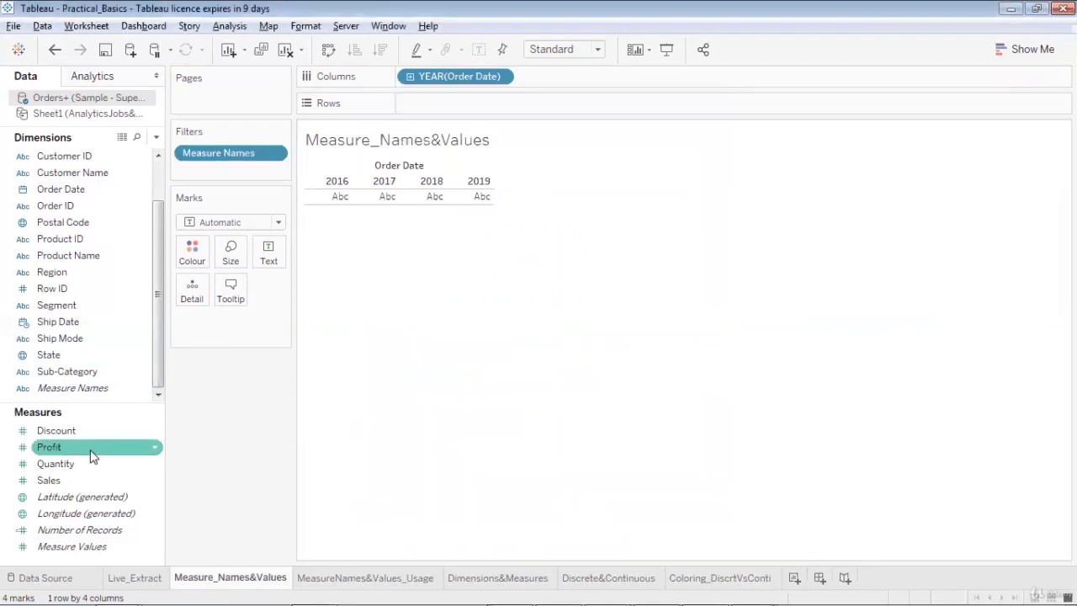
left_click_drag(65, 543, 441, 98)
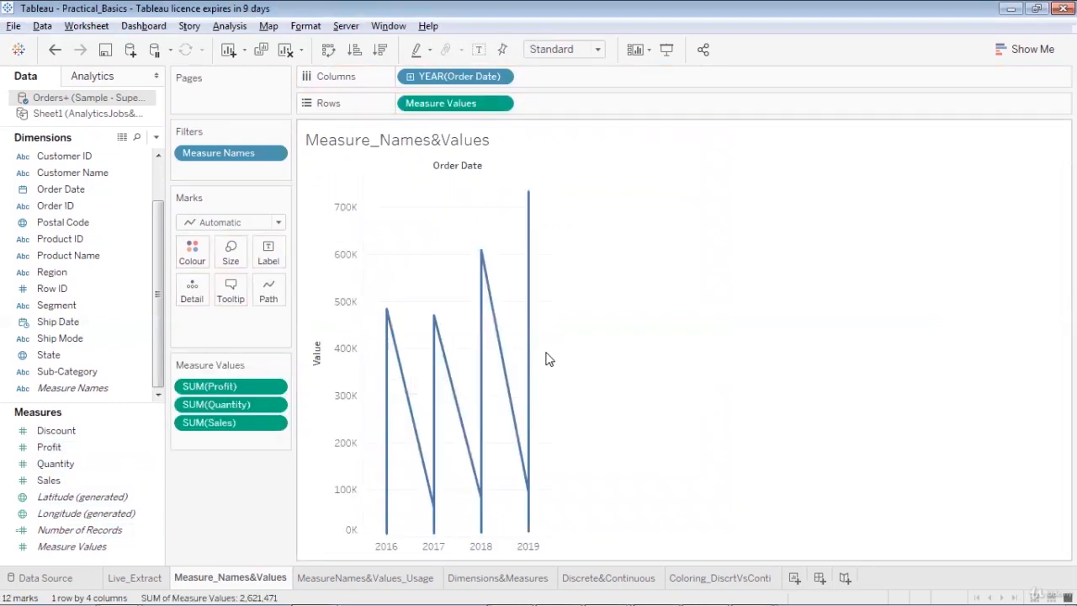
Widen the Measure Values chart and colour its lines by Measure Names
left_click_drag(551, 351, 717, 367)
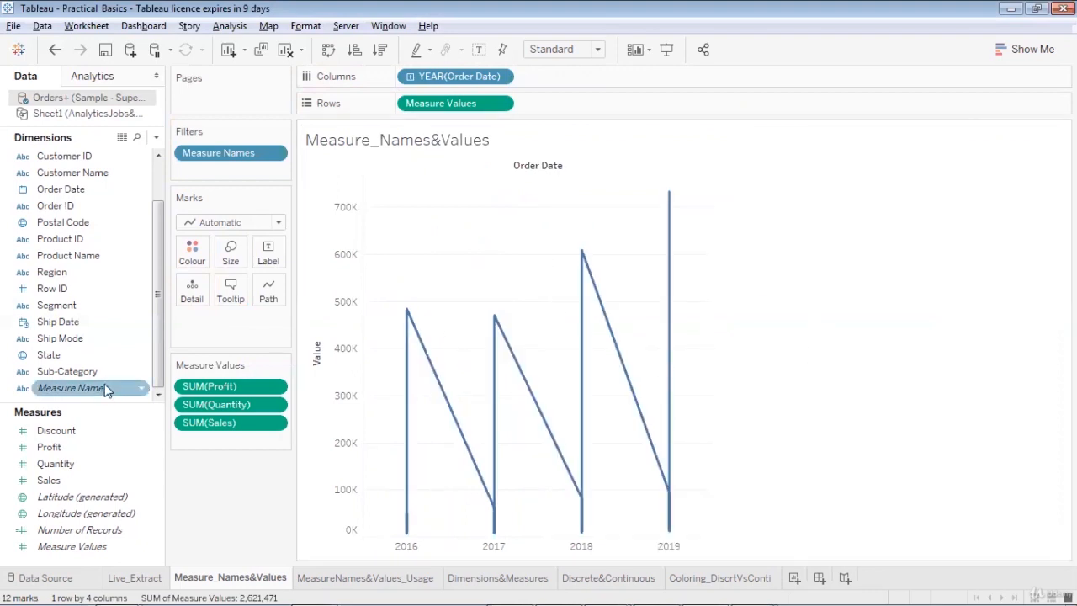
left_click_drag(106, 390, 195, 249)
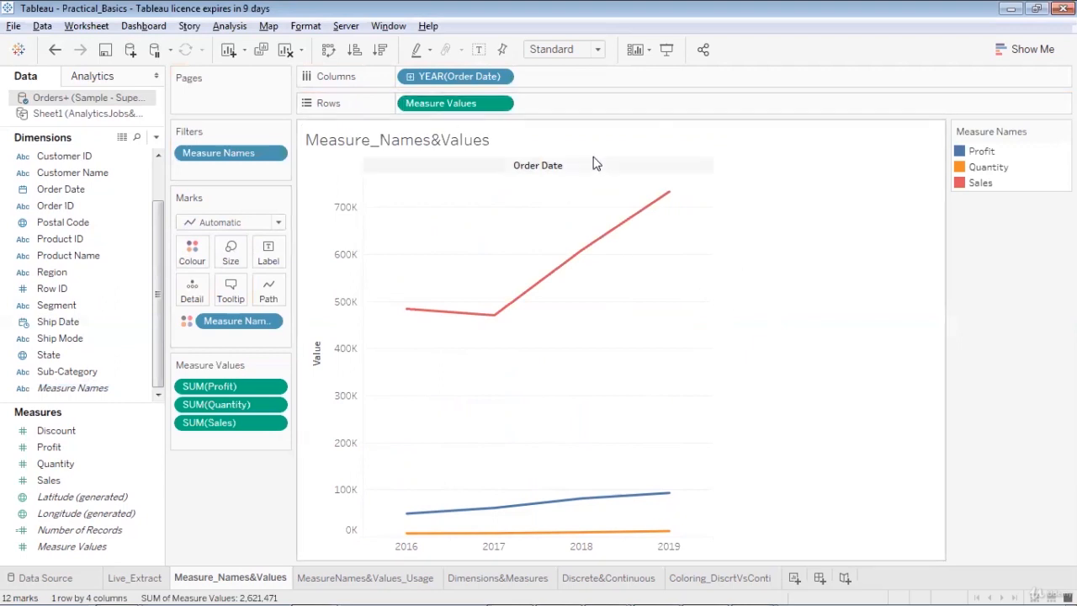
mouse_move(514, 532)
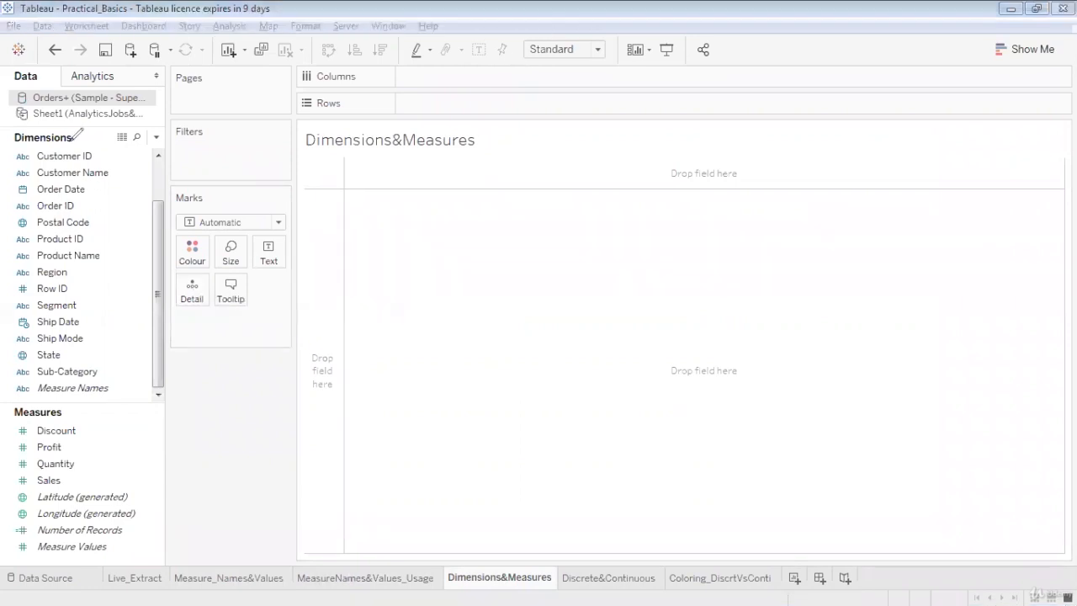
Examine which fields are listed as dimensions and which as measures on the Dimensions&Measures sheet
mouse_move(76, 141)
left_mouse_down()
mouse_move(102, 149)
mouse_move(118, 204)
mouse_move(128, 380)
mouse_move(97, 405)
mouse_move(29, 403)
mouse_move(12, 389)
mouse_move(15, 128)
mouse_move(64, 120)
mouse_move(70, 129)
left_mouse_up()
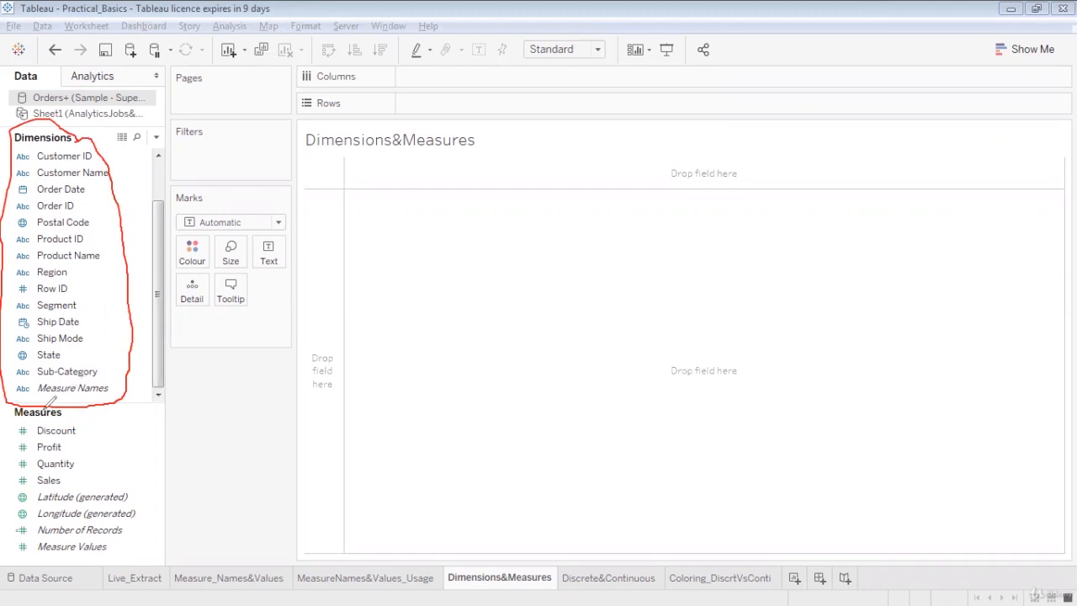
mouse_move(36, 404)
left_mouse_down()
mouse_move(11, 414)
mouse_move(10, 507)
mouse_move(25, 548)
mouse_move(110, 547)
mouse_move(139, 511)
mouse_move(104, 432)
mouse_move(67, 409)
mouse_move(66, 447)
left_mouse_up()
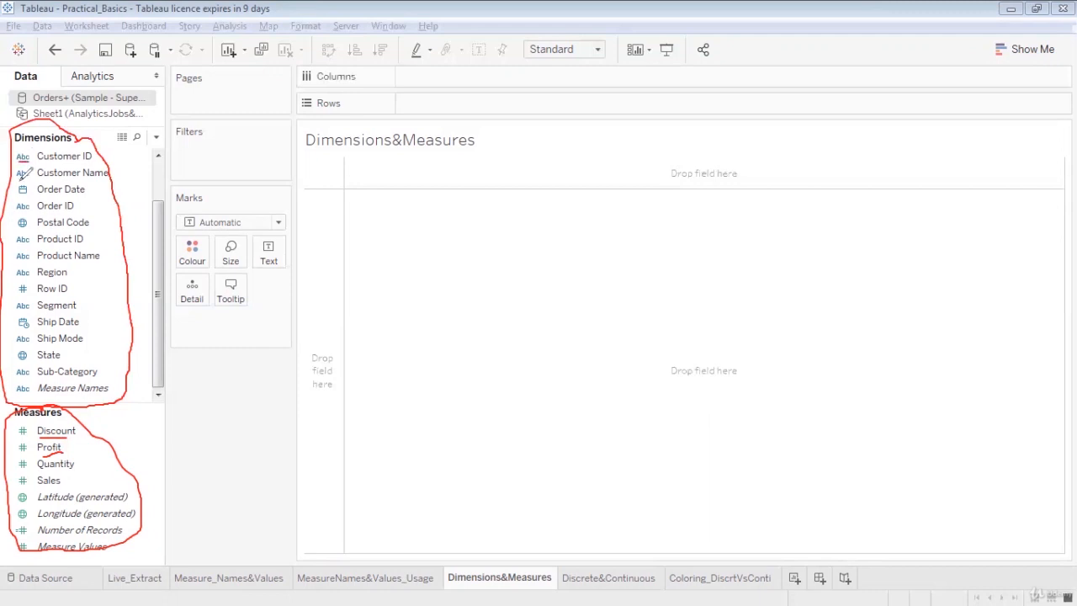
left_click_drag(17, 177, 33, 178)
key("Escape")
left_click(112, 157)
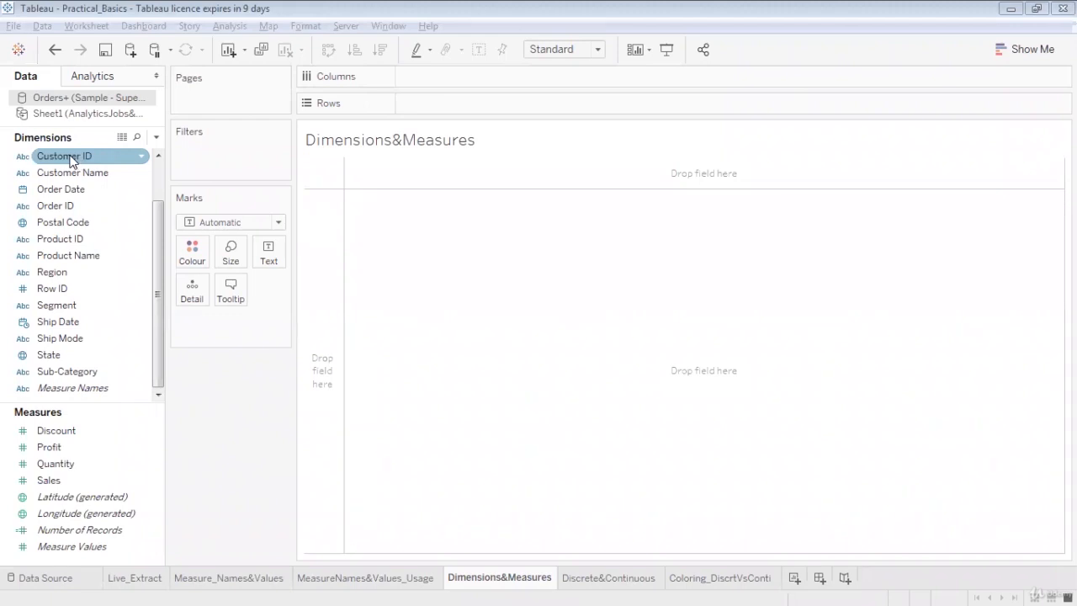
left_click_drag(70, 160, 109, 222)
left_click(64, 432)
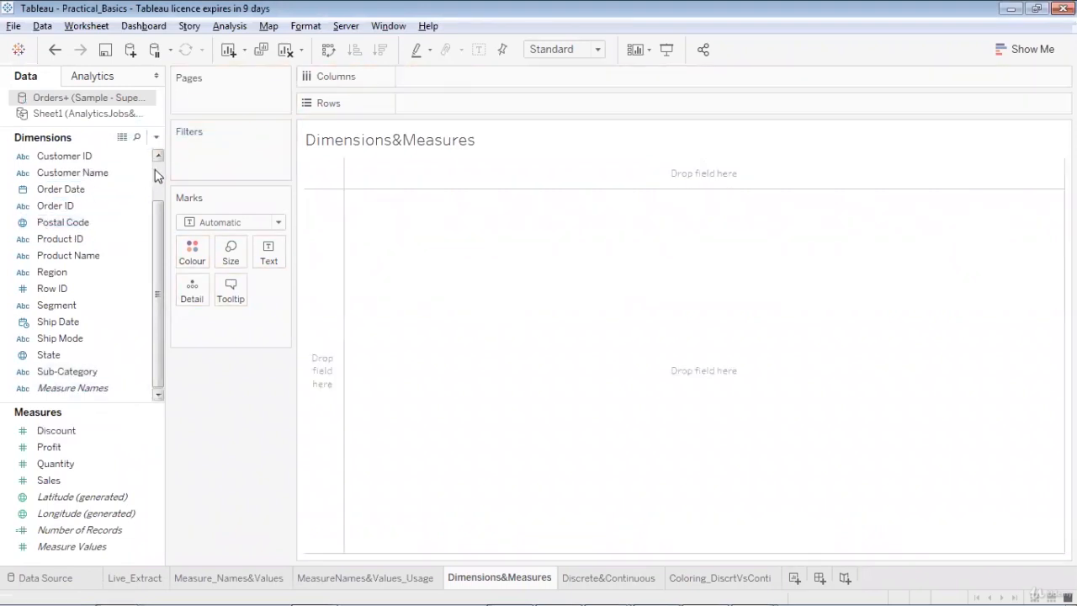
Plot Sales by Sub-Category, with Sub-Category on the columns and Sales on the rows
scroll(126, 168, "up", 1)
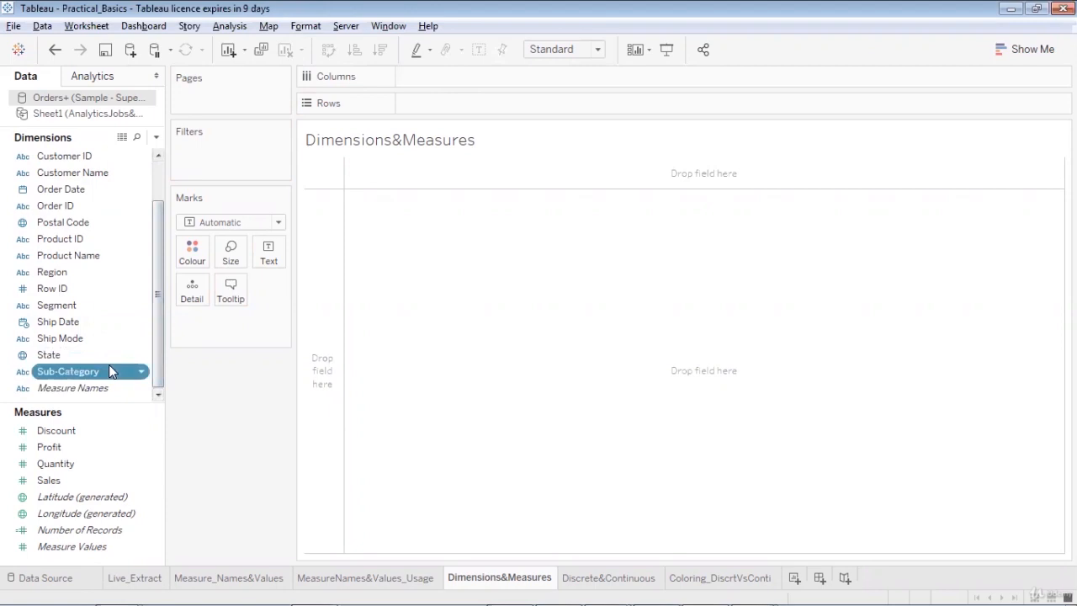
left_click_drag(109, 366, 491, 73)
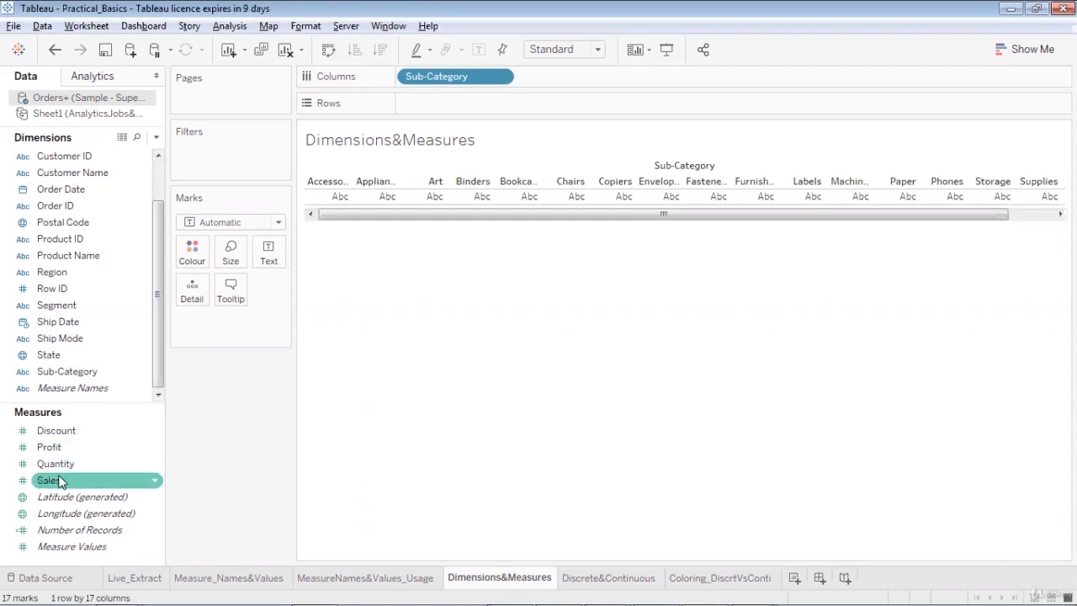
left_click_drag(61, 480, 457, 106)
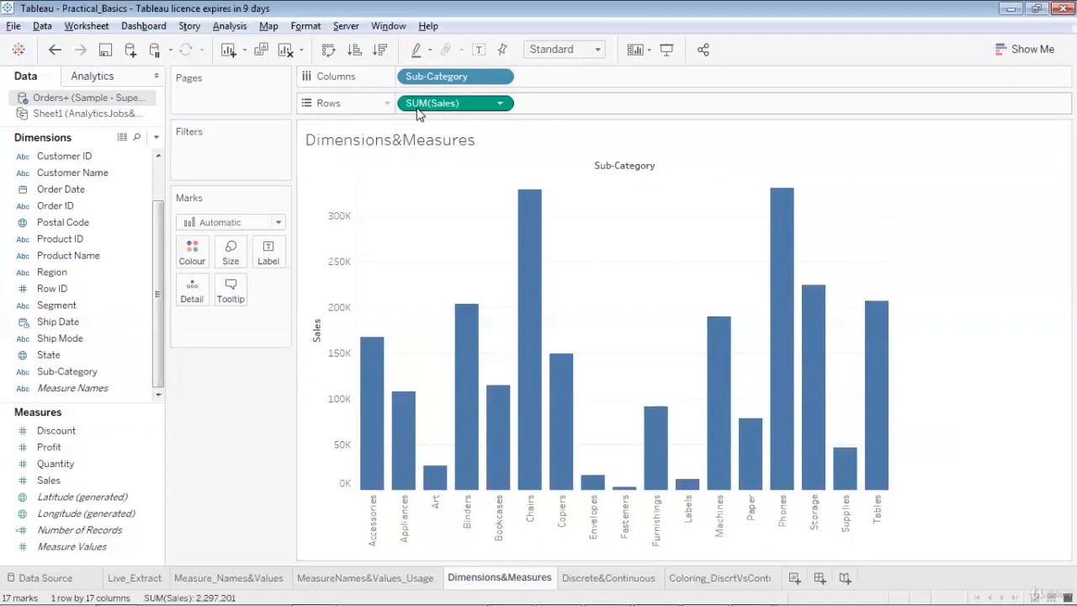
Check the aggregation and discrete or continuous options of the Sales field on the rows
left_click(500, 103)
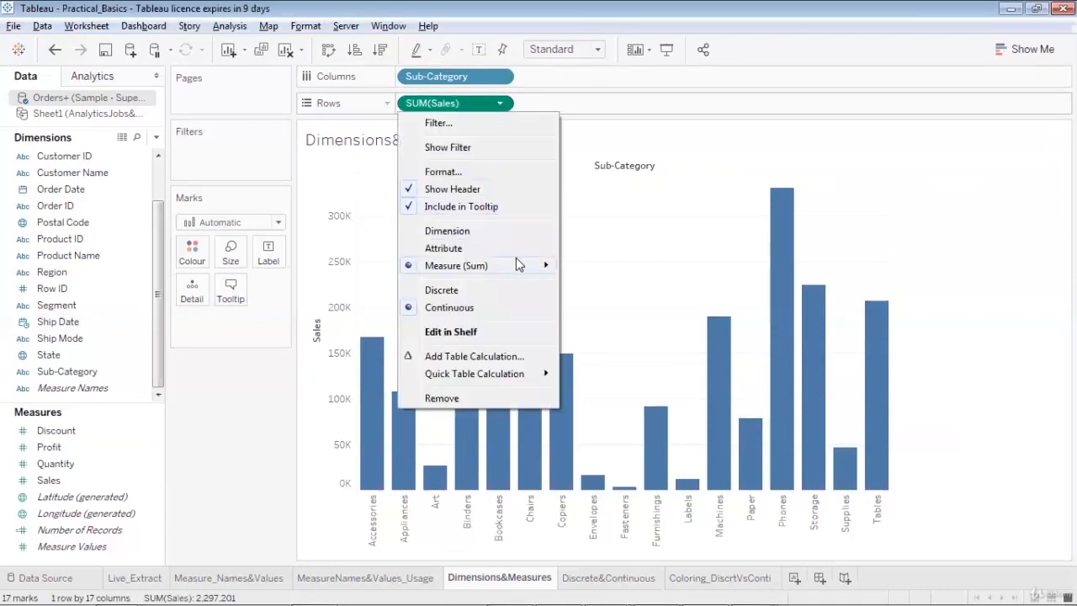
mouse_move(518, 265)
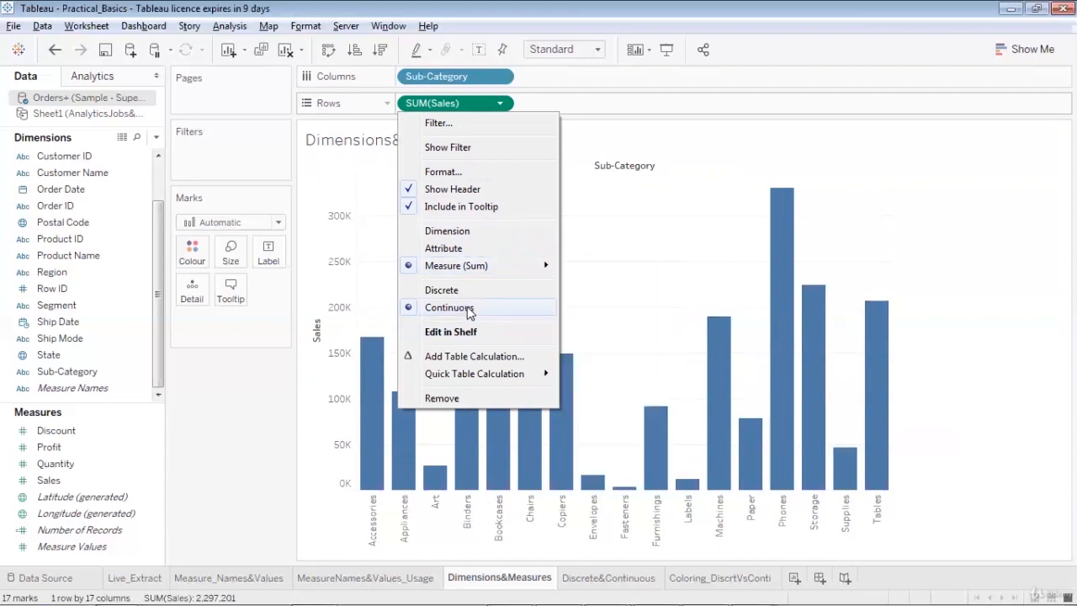
mouse_move(485, 267)
left_click(547, 80)
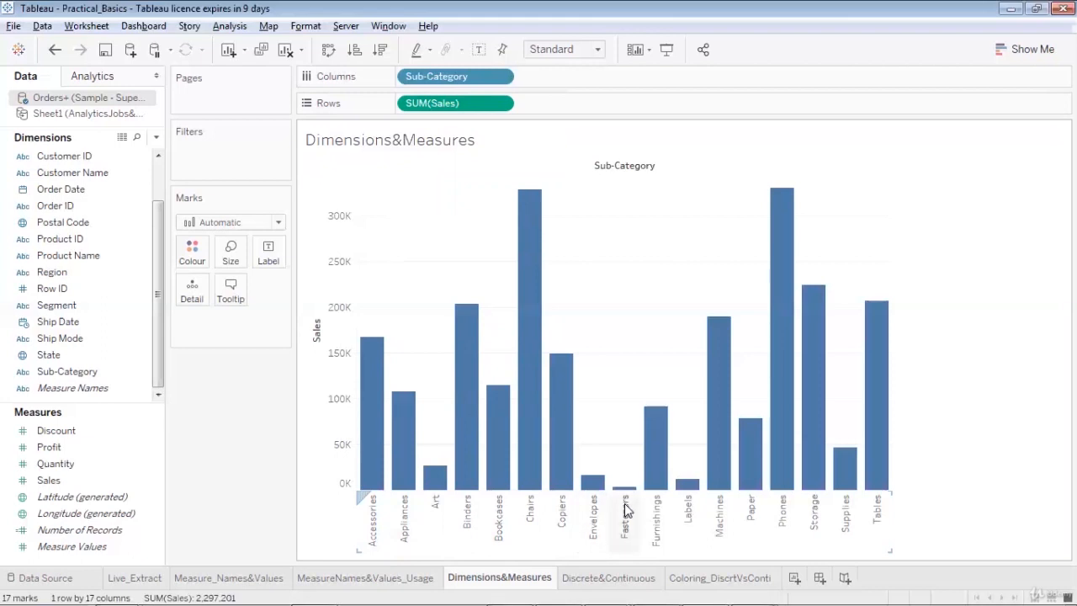
On the Discrete&Continuous sheet, place Sub-Category on the columns and Sales on the rows
mouse_move(595, 580)
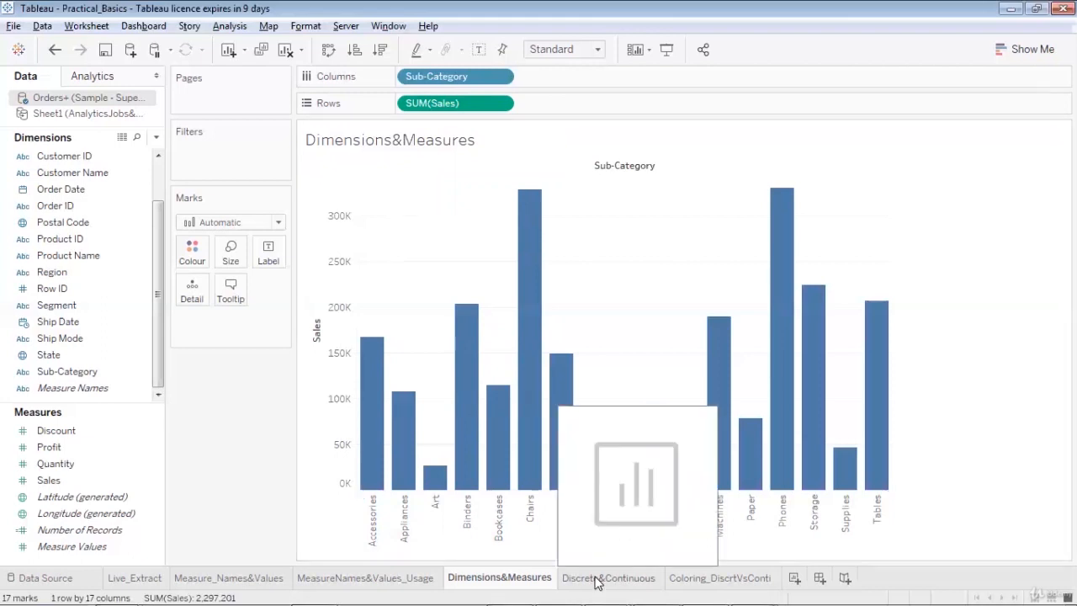
left_click(596, 580)
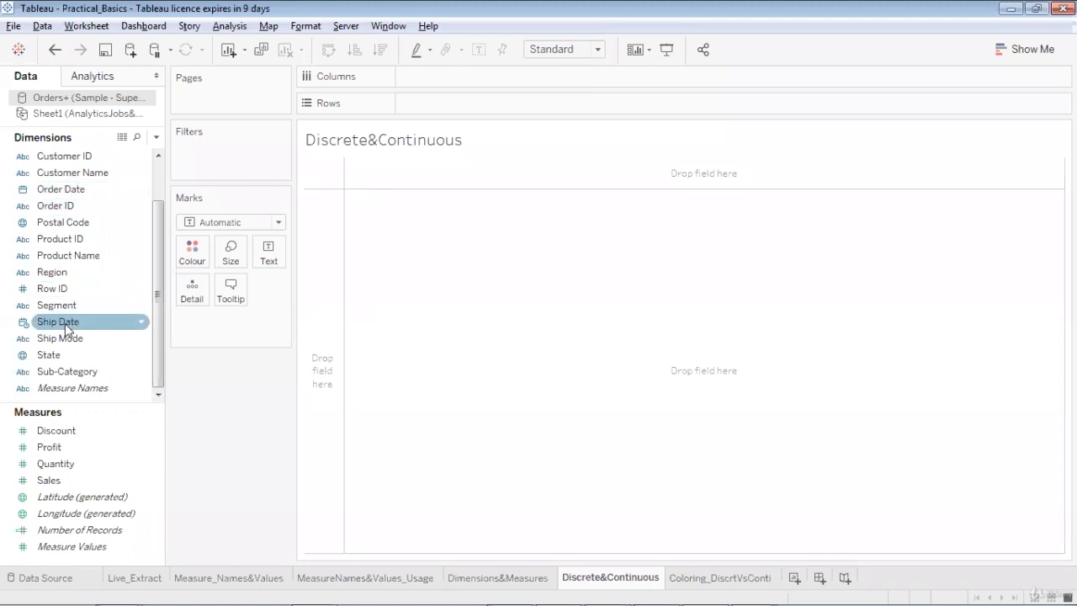
left_click_drag(73, 372, 437, 79)
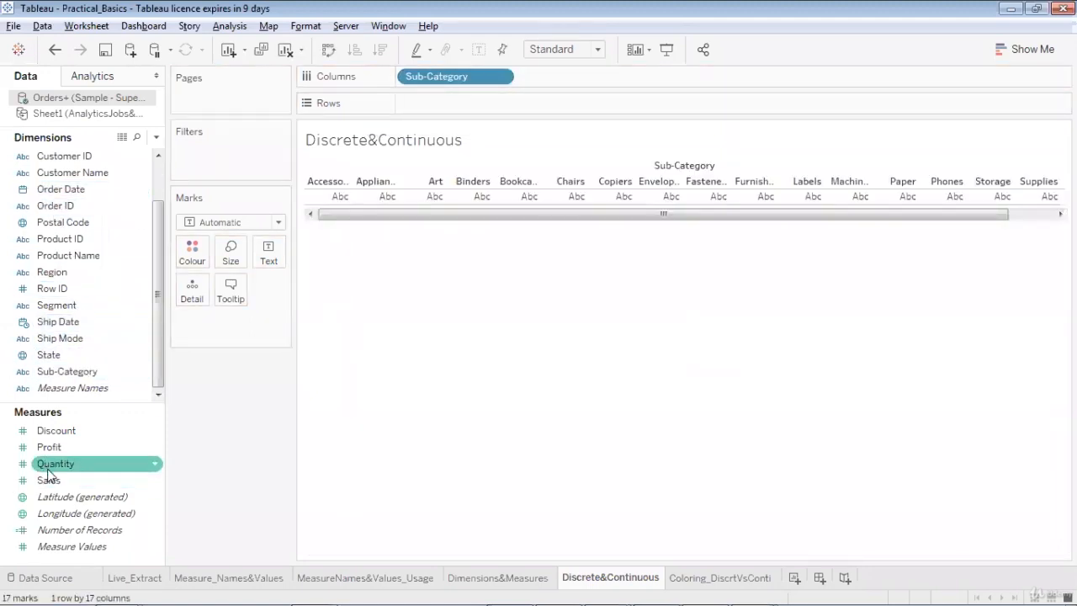
left_click_drag(54, 481, 417, 109)
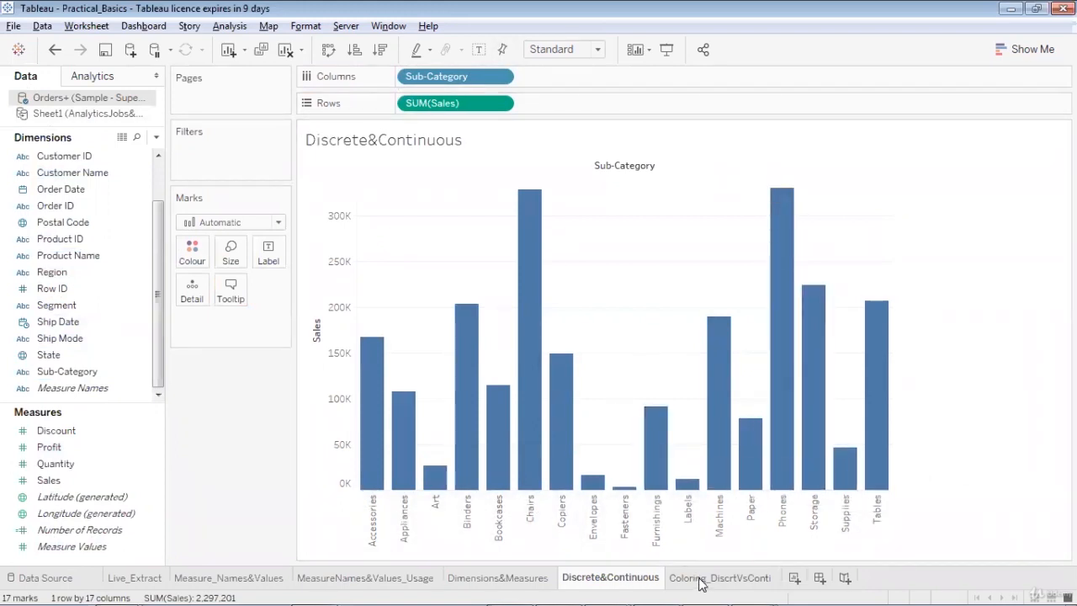
On the Coloring_DiscrtVsConti sheet, plot Quantity as horizontal bars per Sub-Category and sort them in descending order of Quantity
mouse_move(700, 583)
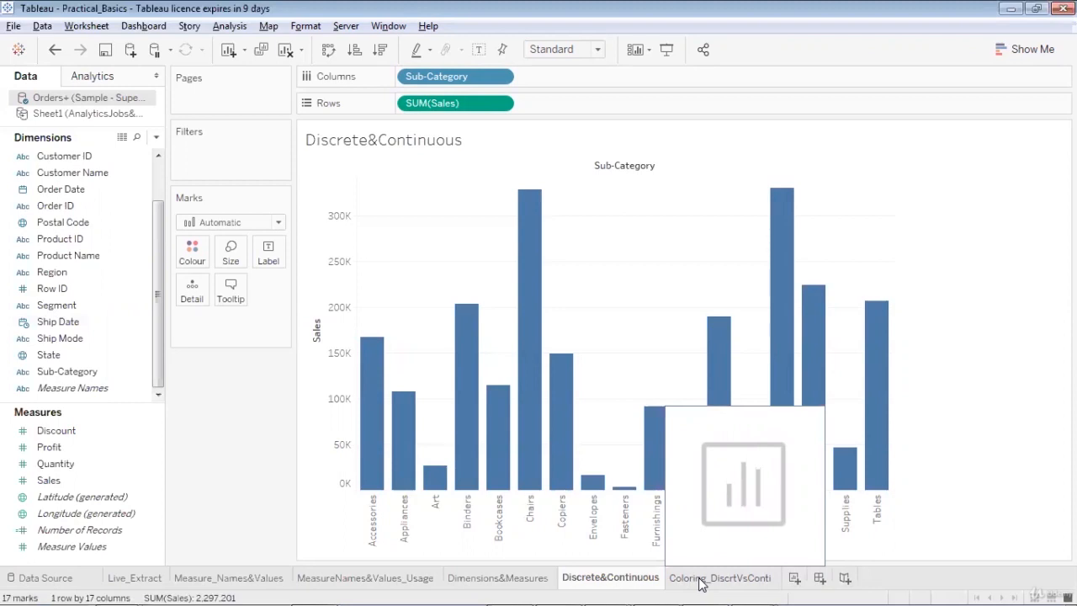
left_click(701, 580)
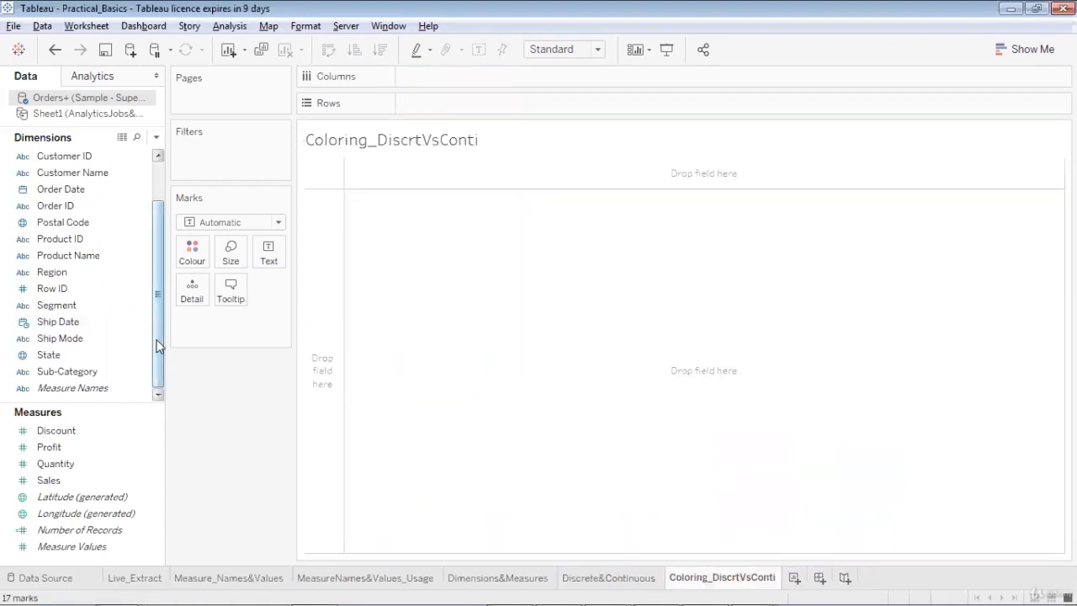
left_click_drag(58, 377, 473, 108)
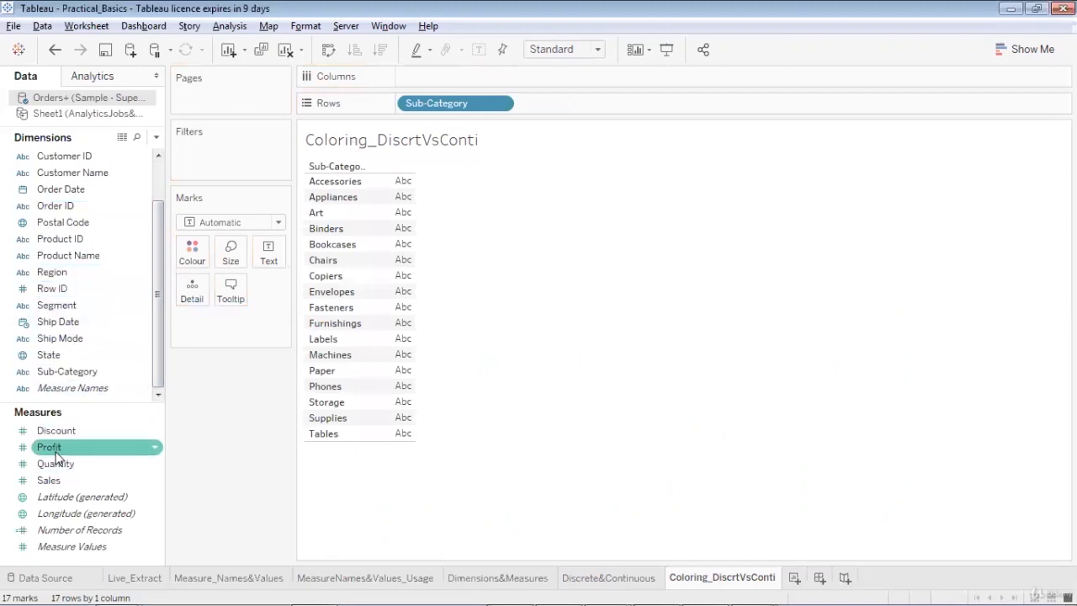
left_click_drag(58, 463, 502, 78)
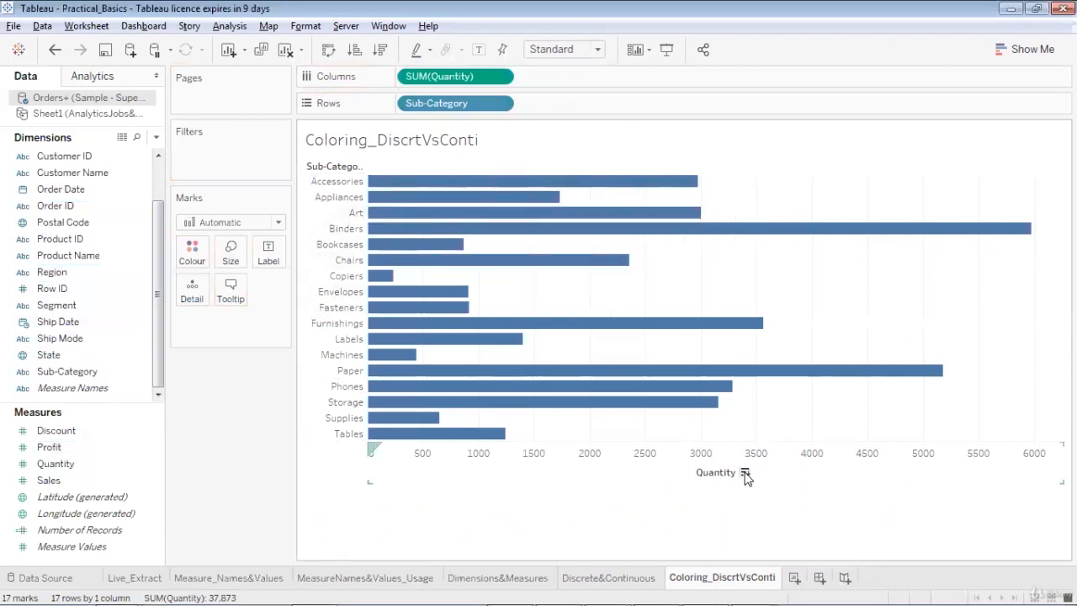
left_click(745, 473)
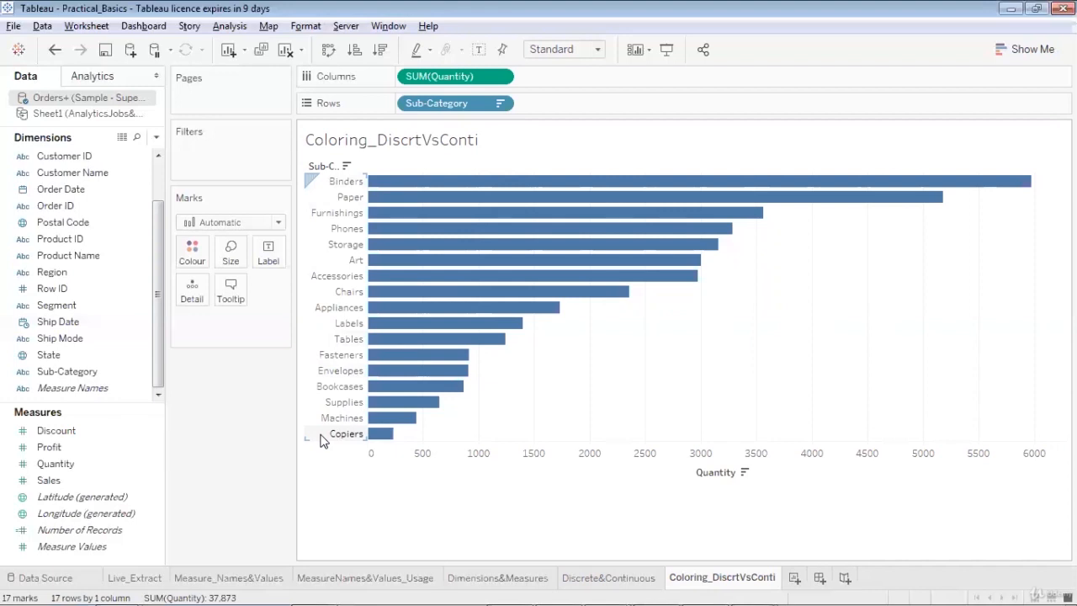
Try colouring the bars by Sub-Category, and remove that field from the marks
left_click(71, 373)
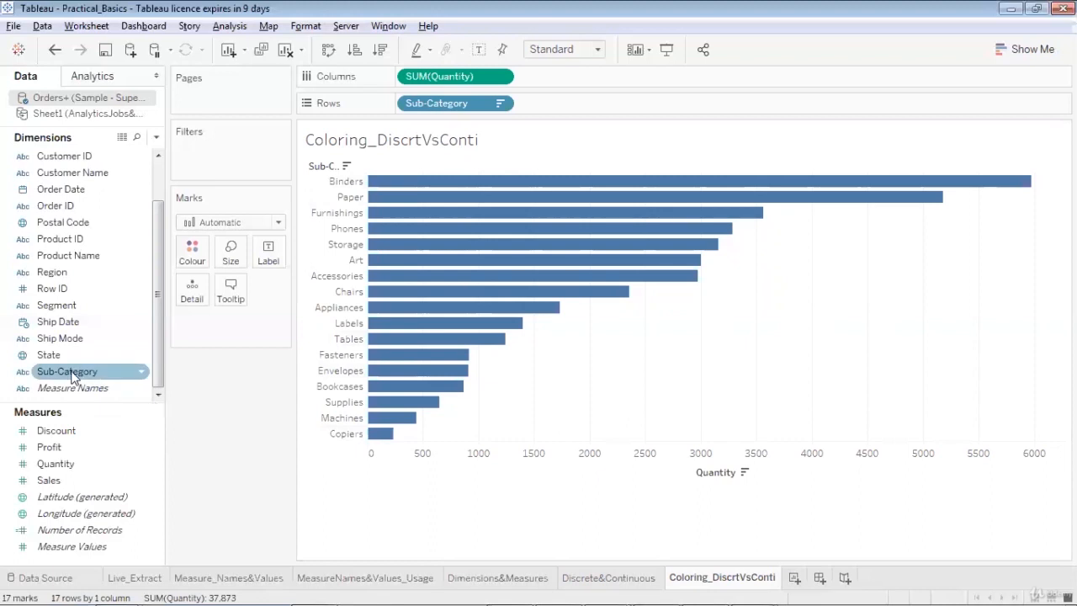
left_click_drag(73, 372, 200, 260)
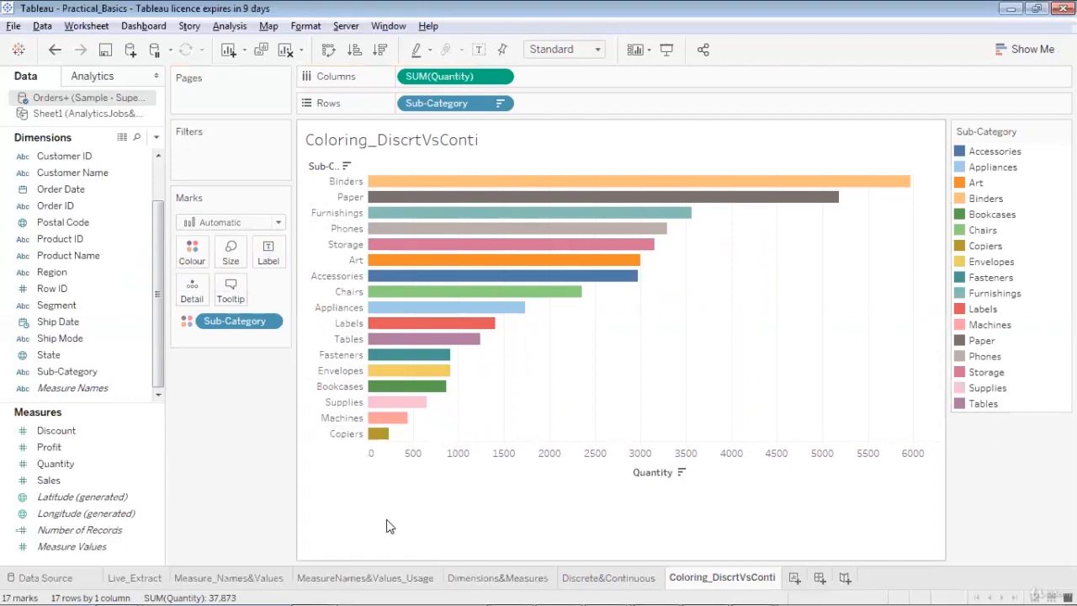
left_click_drag(213, 314, 82, 359)
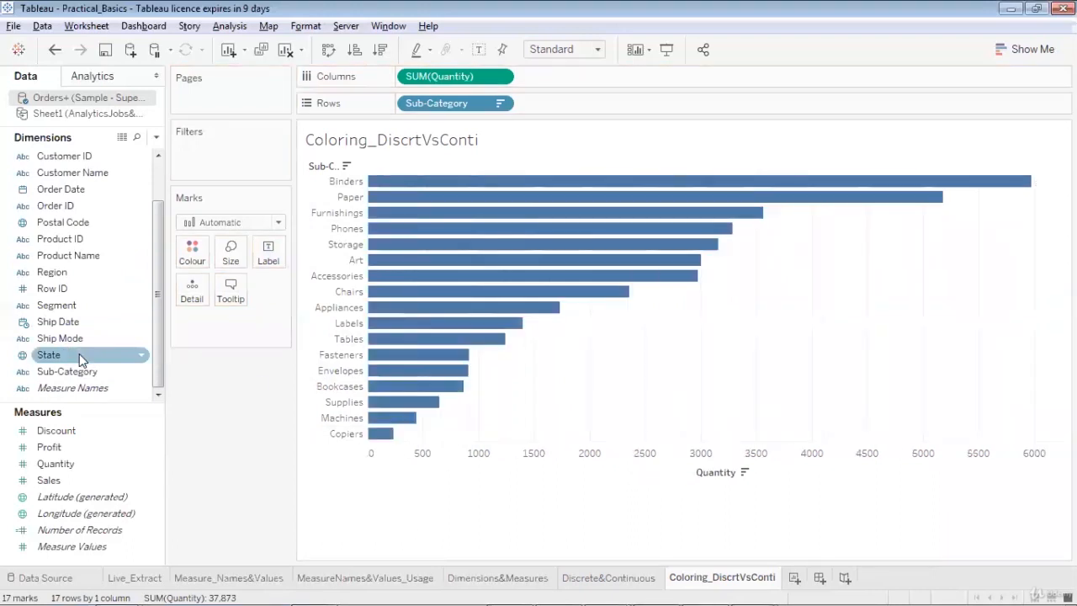
Try colouring the bars by Category, and remove that field from the marks
scroll(135, 206, "up", 2)
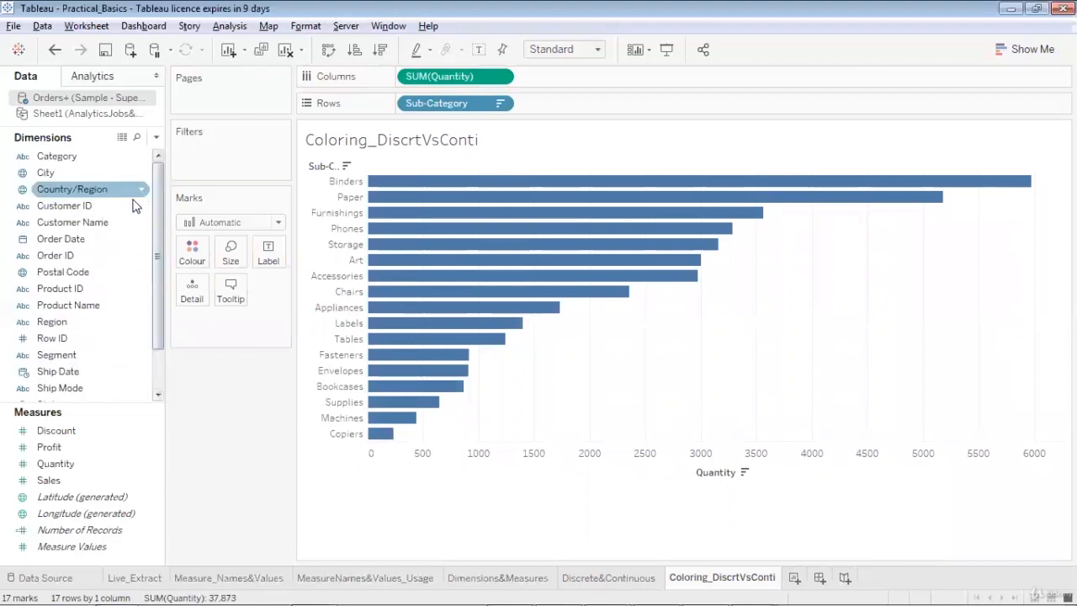
left_click_drag(74, 152, 433, 258)
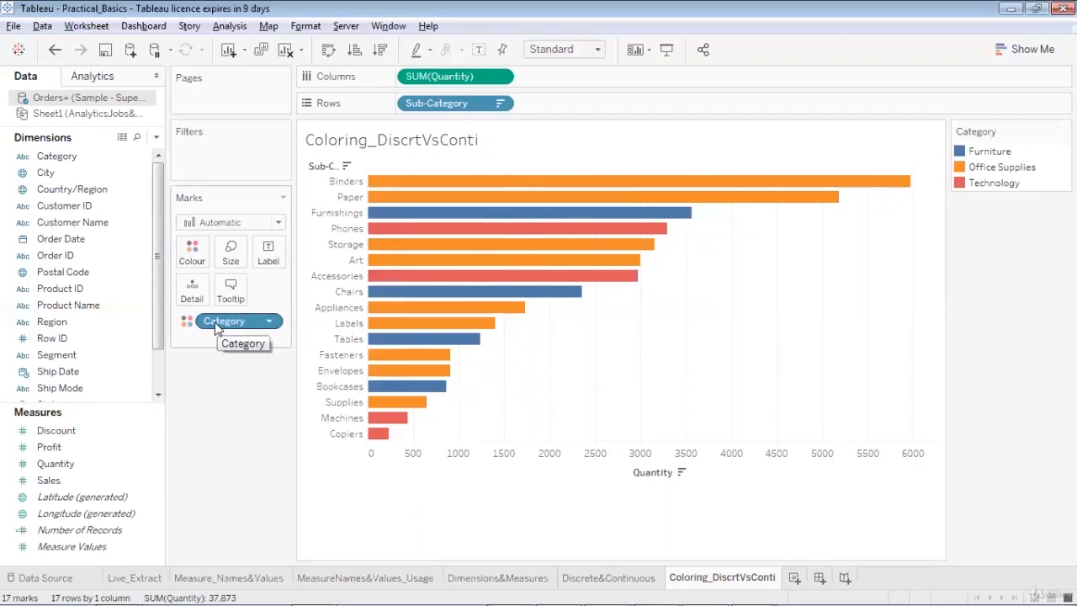
left_click_drag(215, 327, 23, 285)
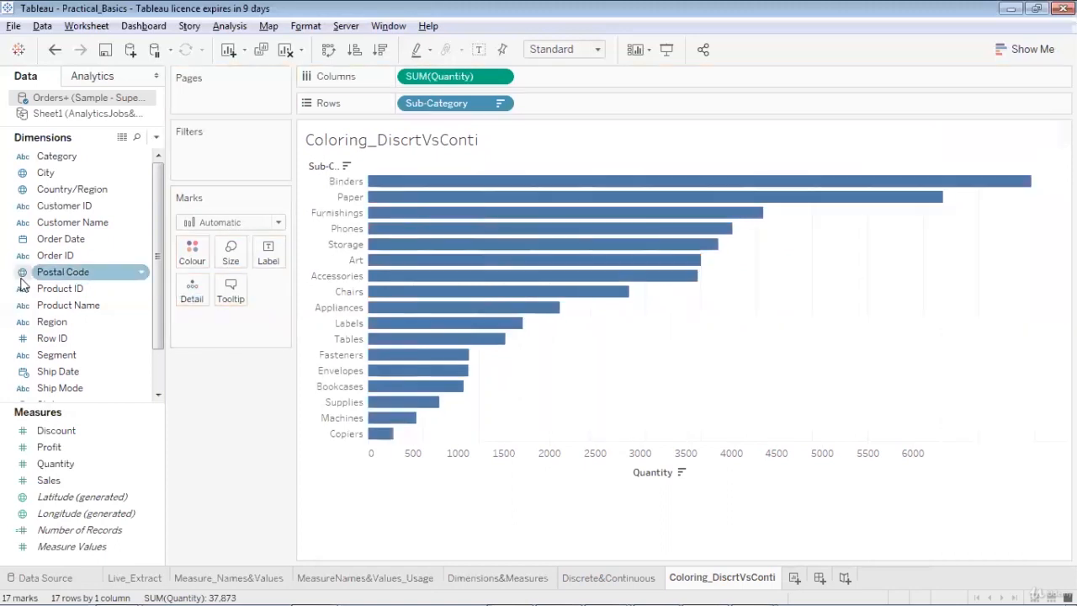
Colour the bars by the continuous Quantity measure
left_click(67, 468)
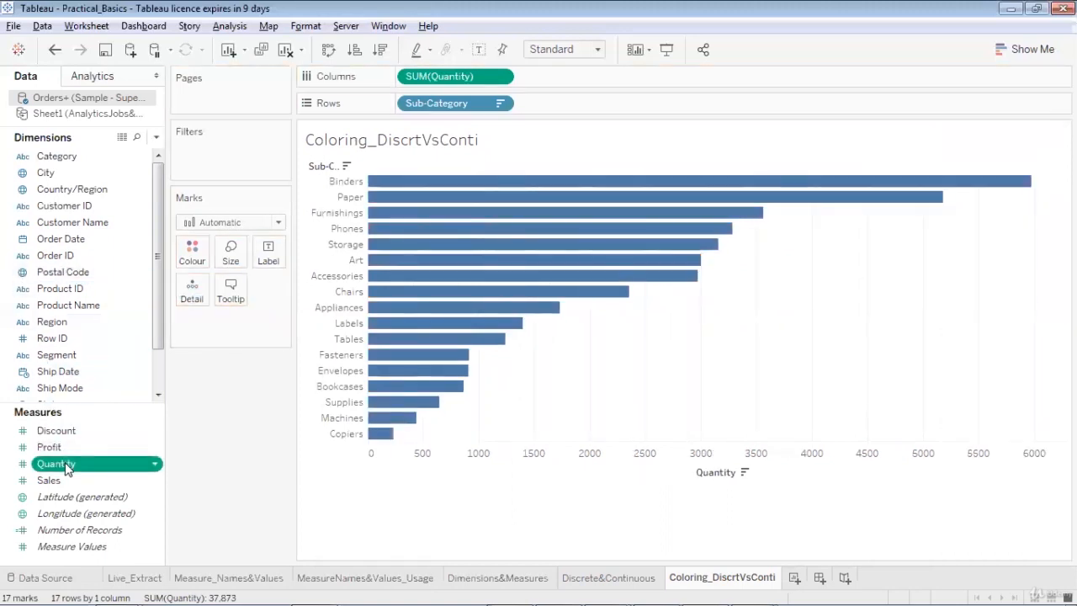
mouse_move(68, 468)
left_mouse_down()
mouse_move(136, 327)
mouse_move(185, 253)
mouse_move(199, 250)
left_mouse_up()
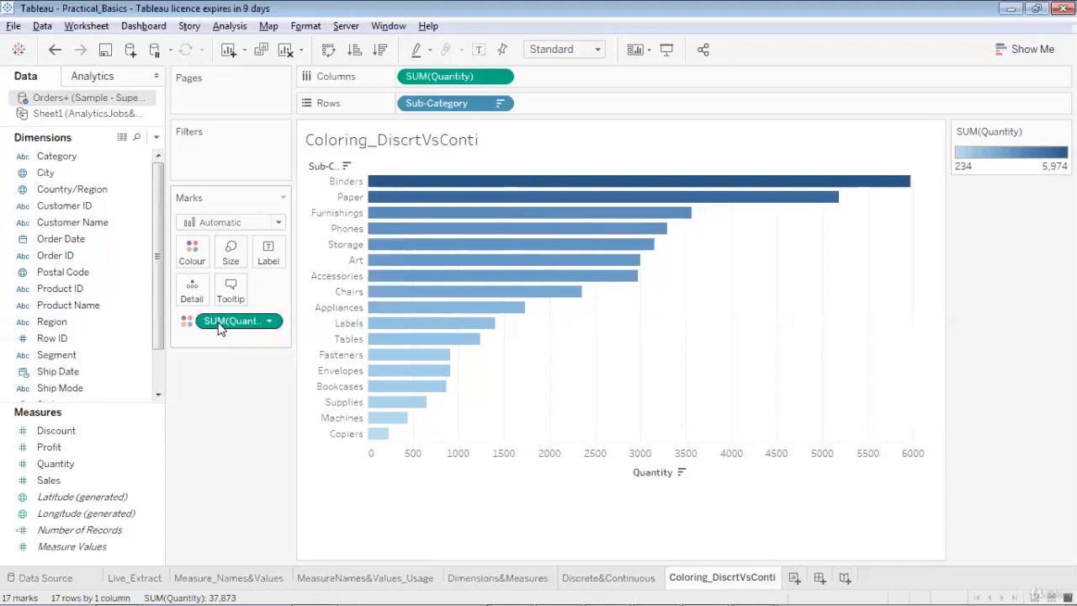
Replace Quantity with Profit as the bars' colour field, and remove Profit from the marks
left_click_drag(220, 326, 193, 257)
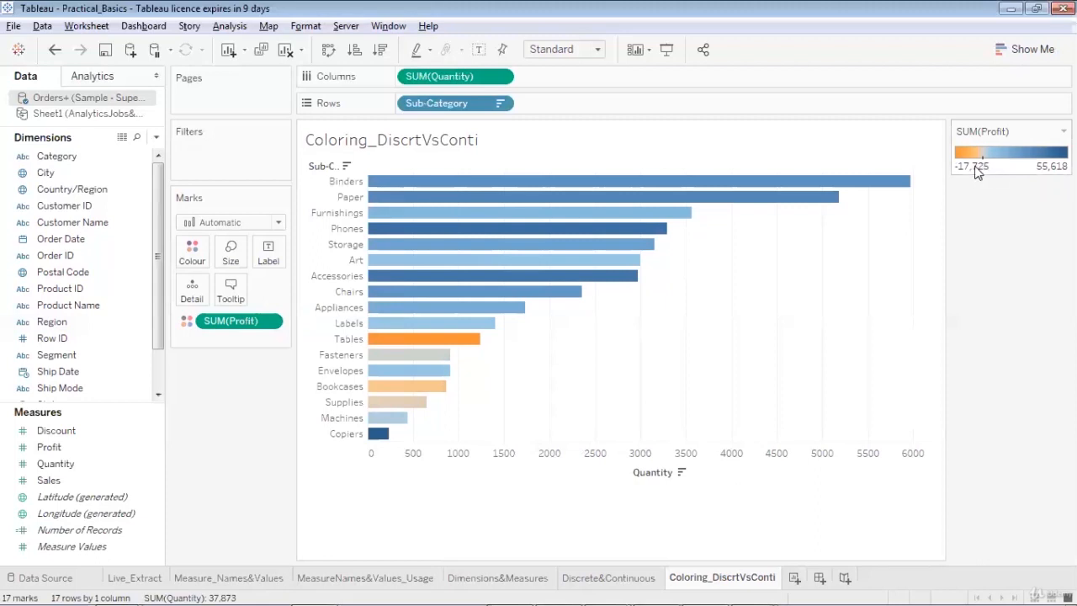
mouse_move(383, 334)
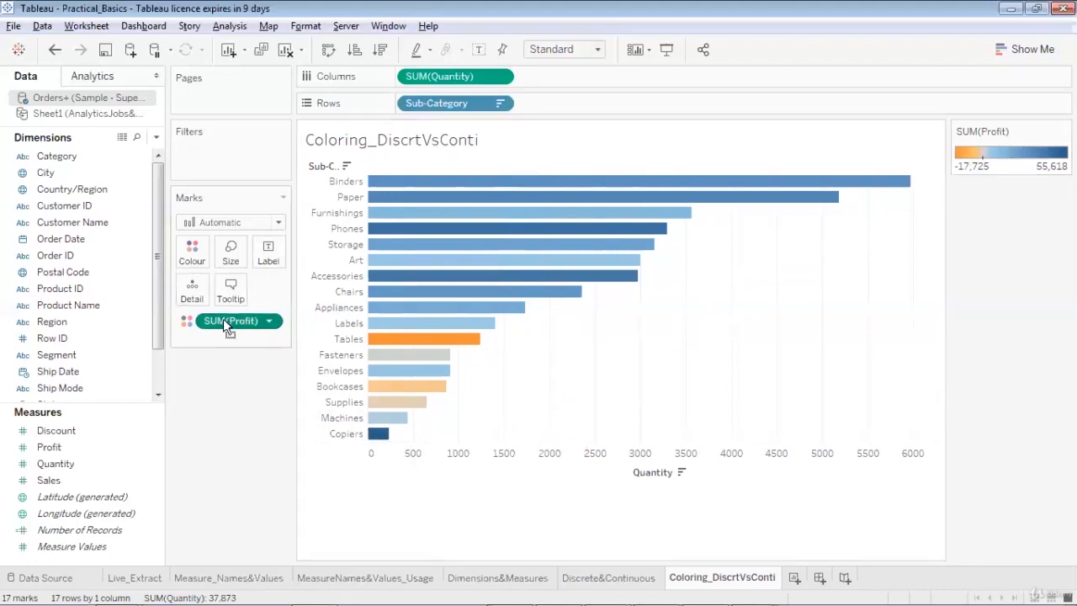
left_click_drag(223, 320, 25, 467)
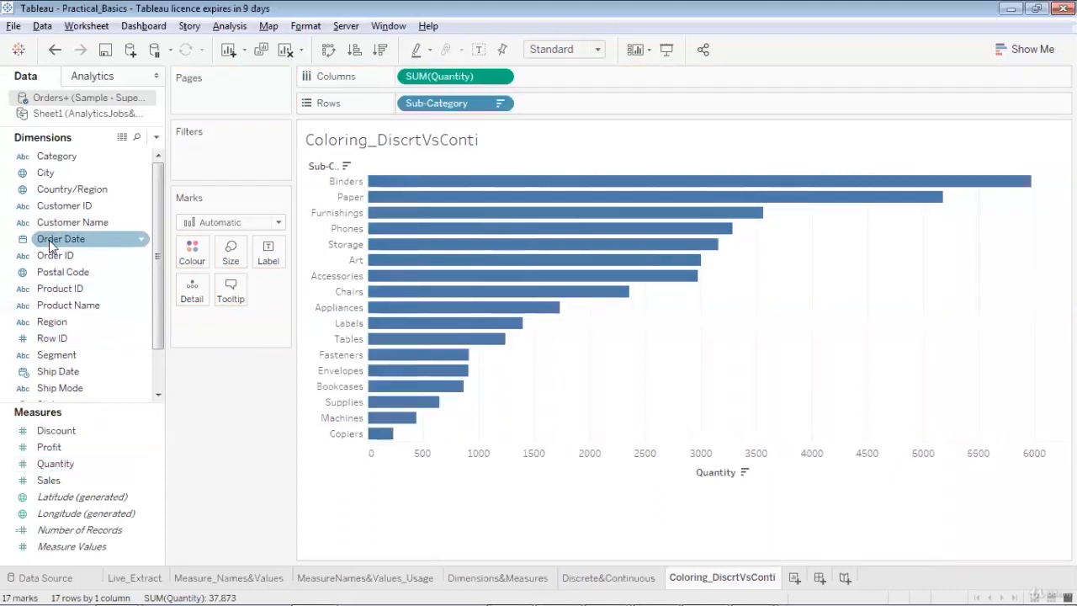
Colour the Quantity bars by Category
left_click_drag(61, 164, 175, 257)
left_click_drag(52, 157, 204, 255)
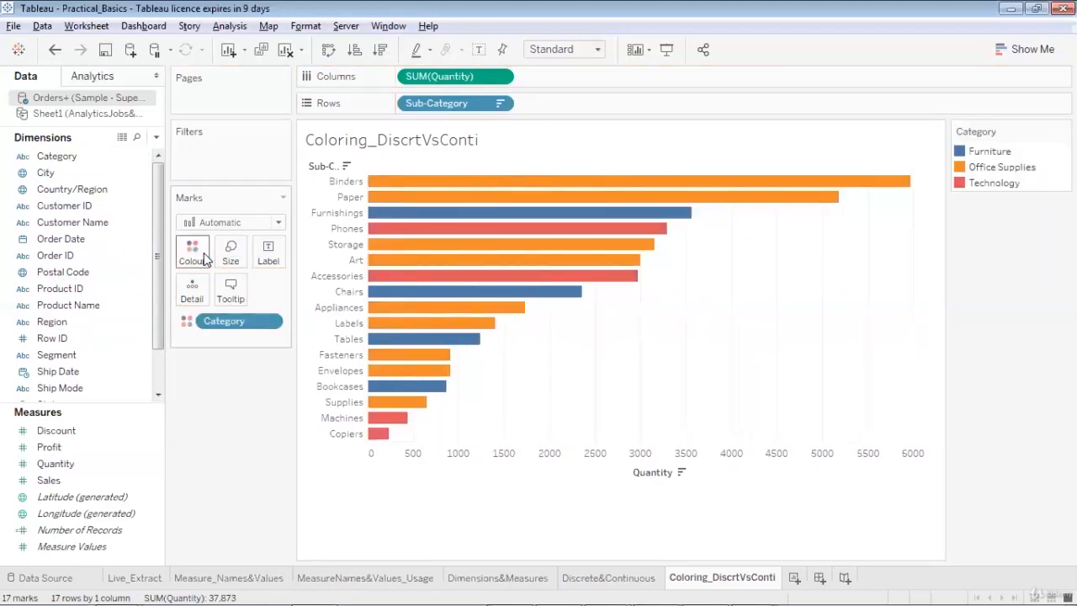